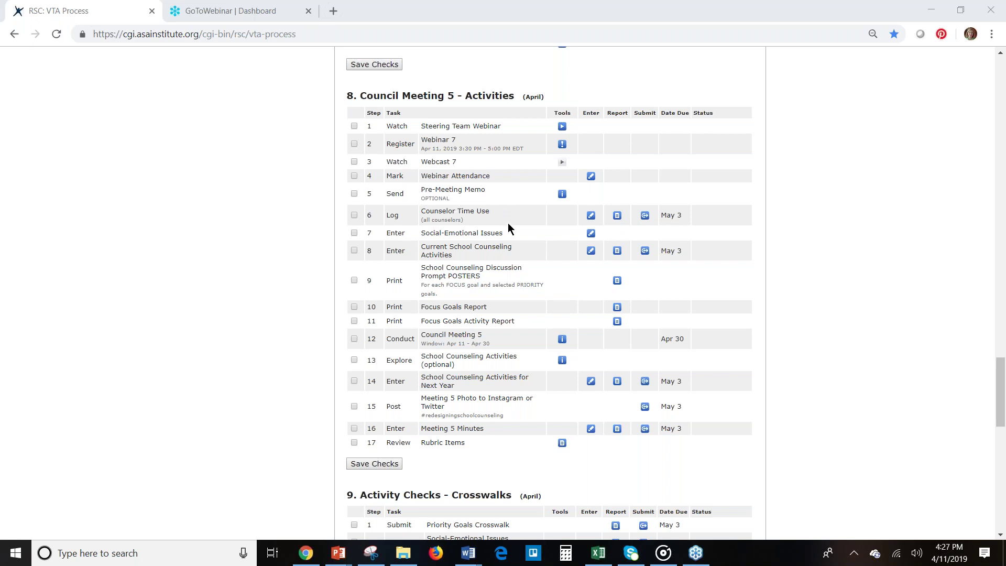
Step: View the form for adding a social-emotional issue from Council Meeting 5, close it unsaved and return to the process page
click(591, 233)
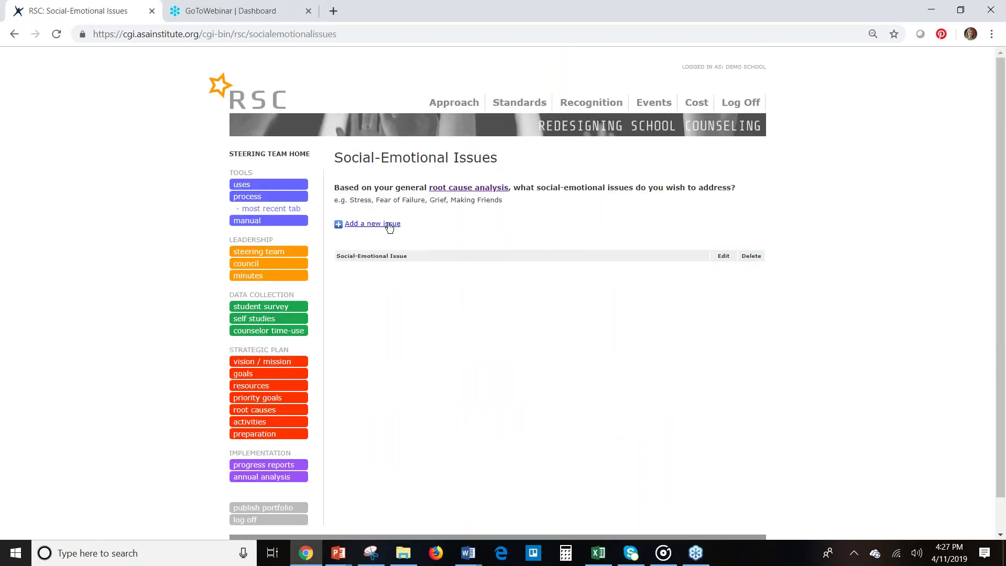
click(386, 224)
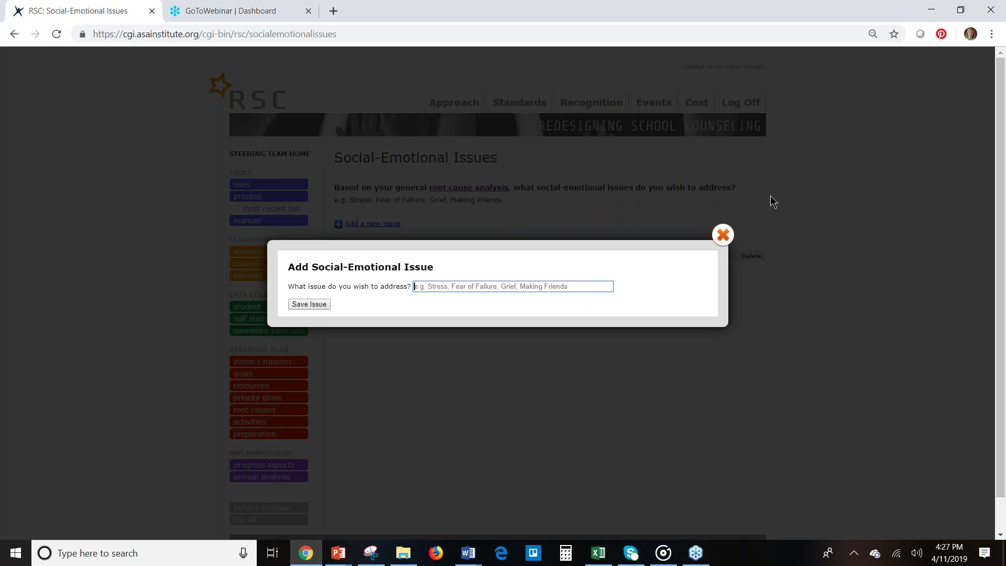
click(724, 235)
click(14, 35)
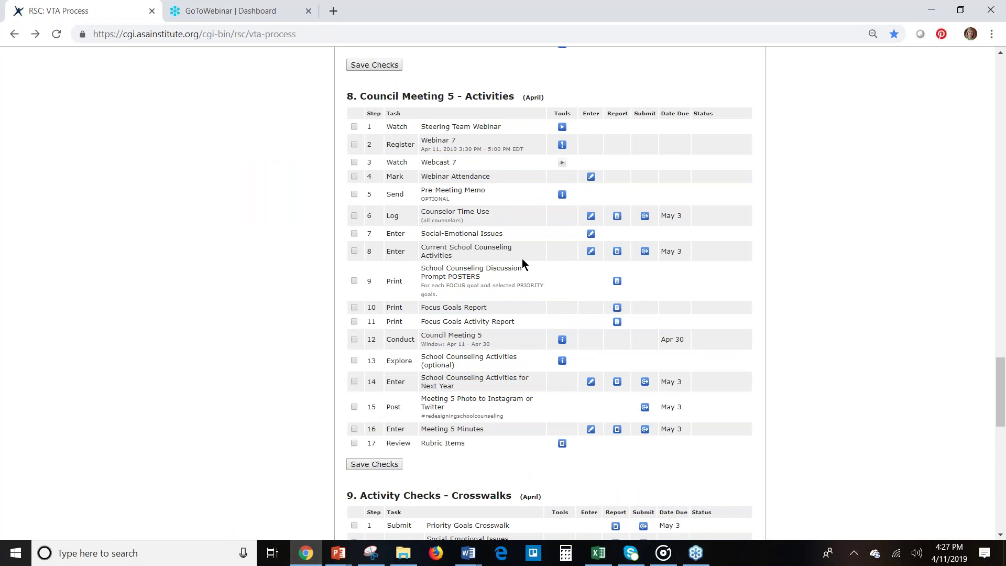
Step: Open the Current School Counseling Activities entry page and review its activity lists and the Program Activity and Parking Lot Activity entries
click(591, 253)
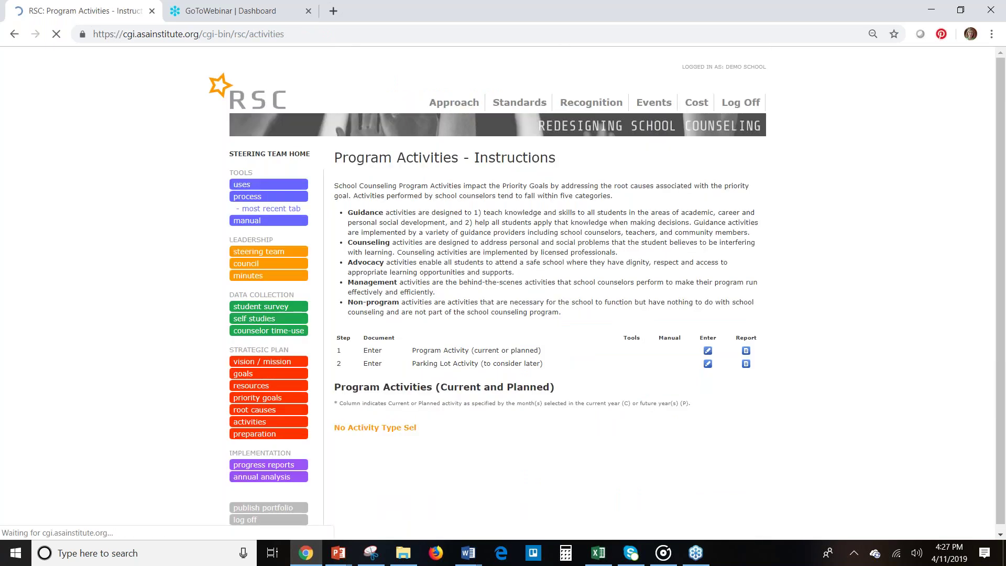
drag(1002, 92, 1003, 212)
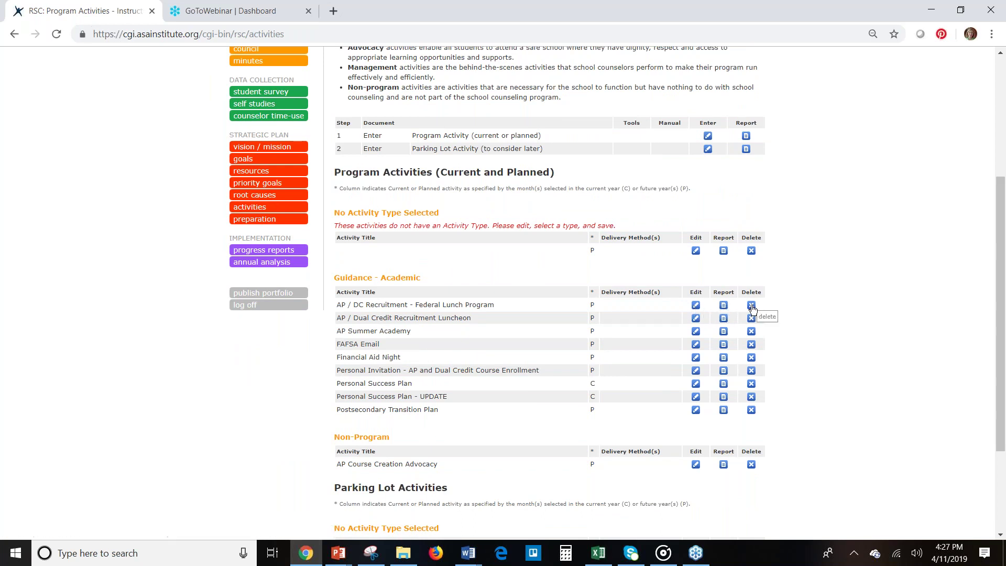
drag(1002, 193, 1002, 123)
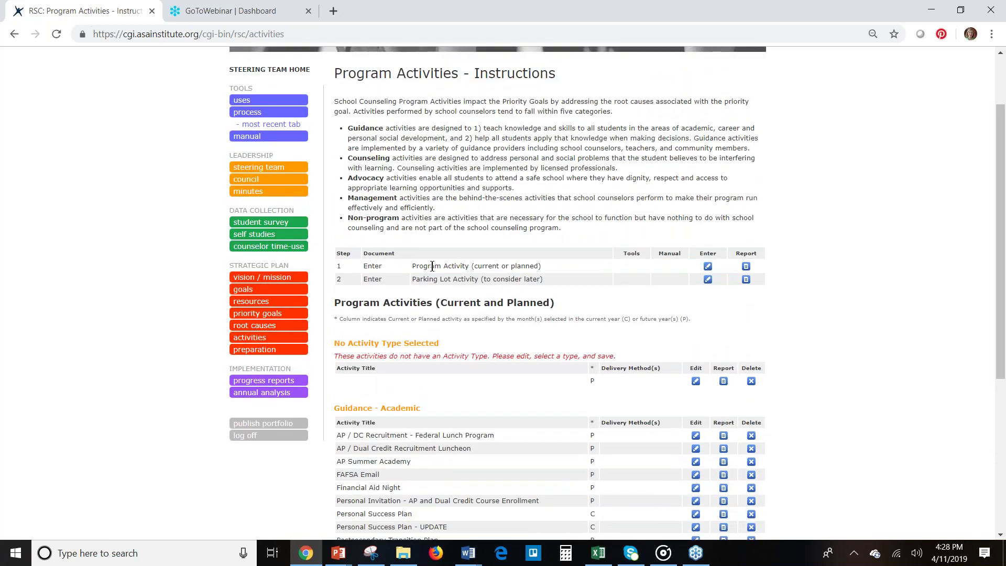
drag(373, 265, 546, 270)
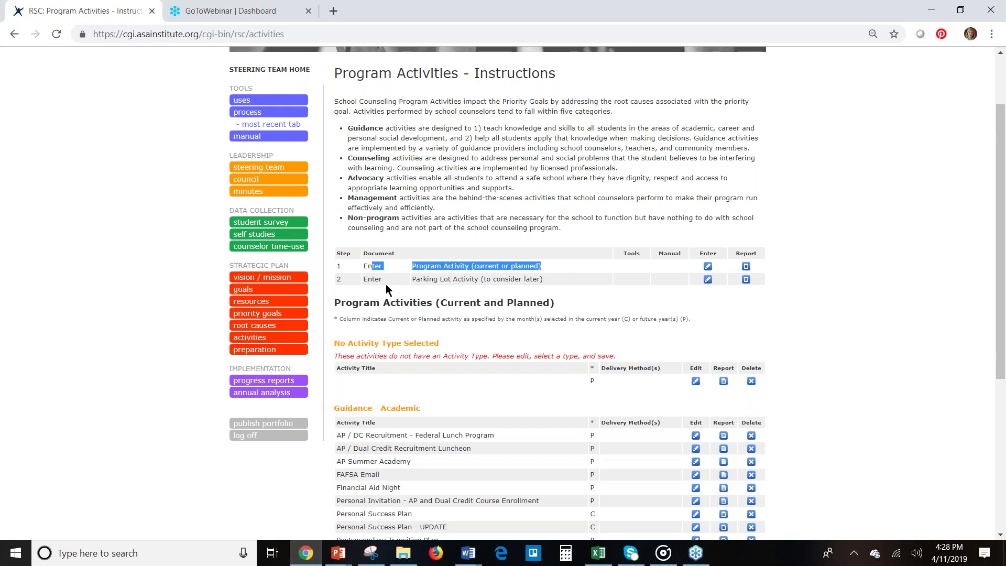
click(365, 279)
drag(365, 279, 551, 282)
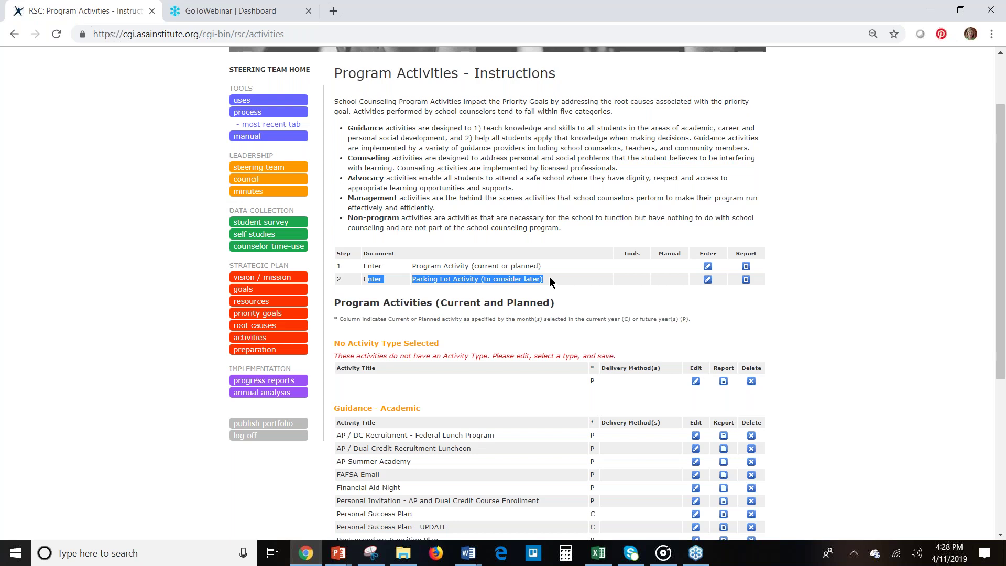
Step: Start a new program activity and look over its title and description fields and the available activity types
click(708, 267)
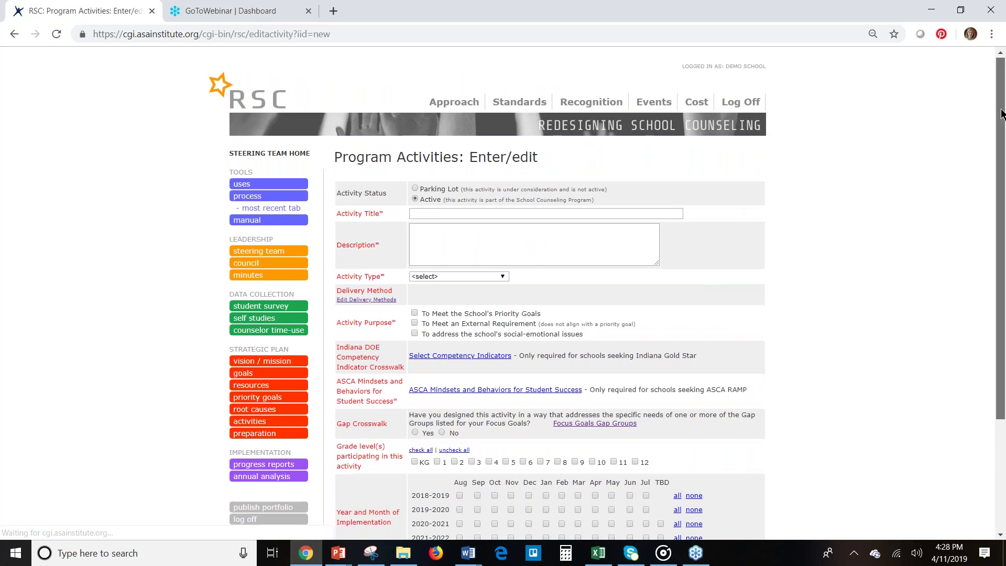
scroll(430, 168, down, 1)
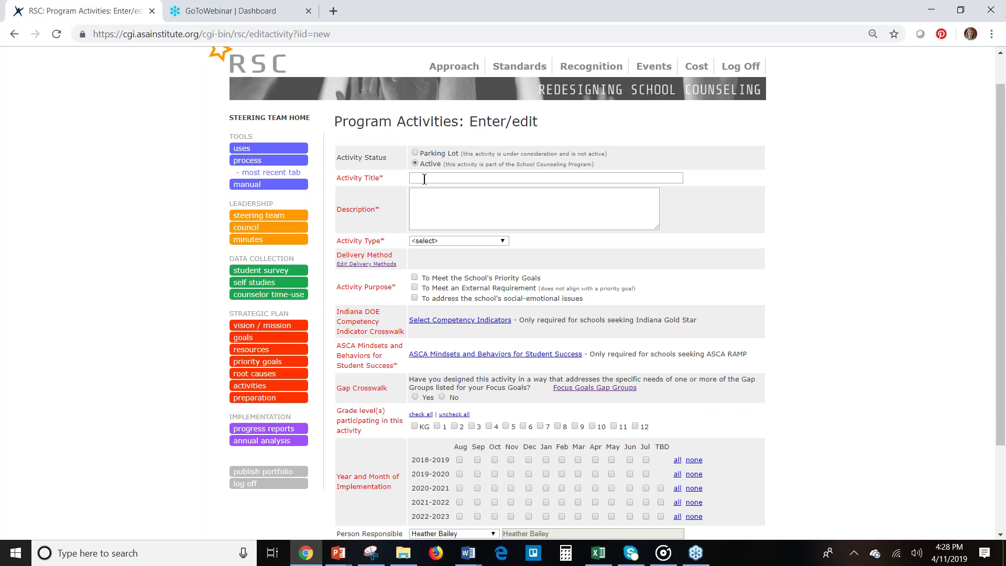
click(424, 179)
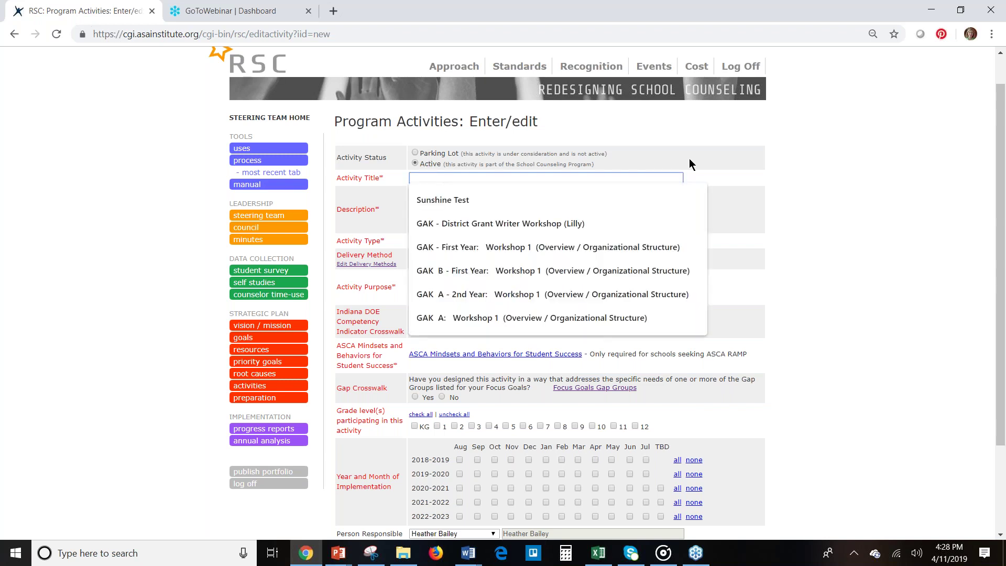
click(712, 161)
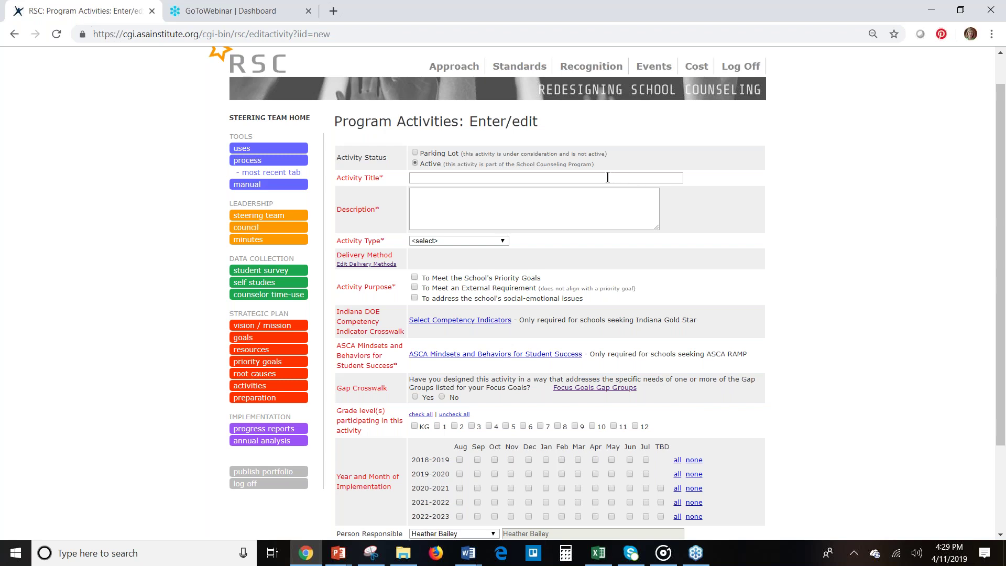
click(541, 202)
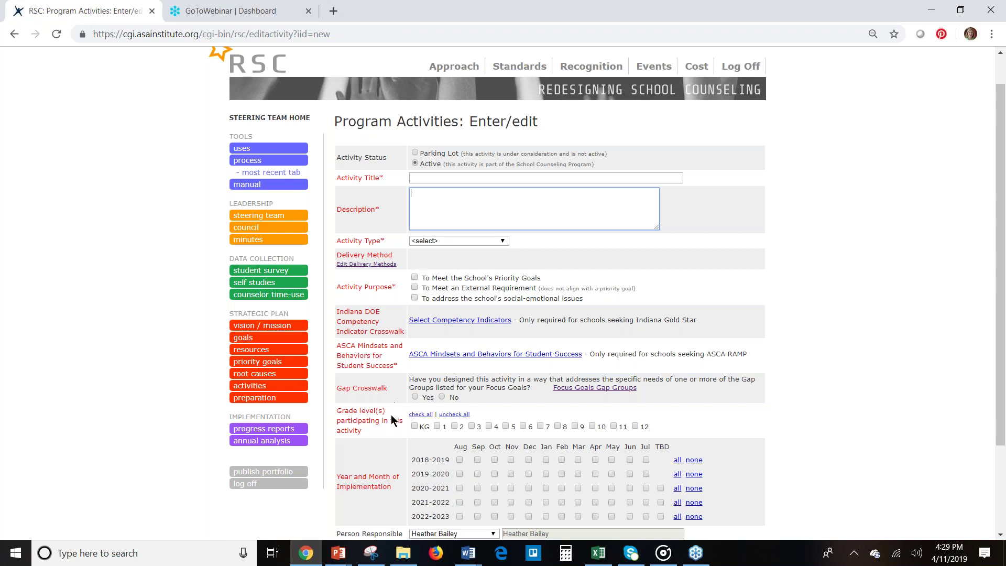
click(504, 243)
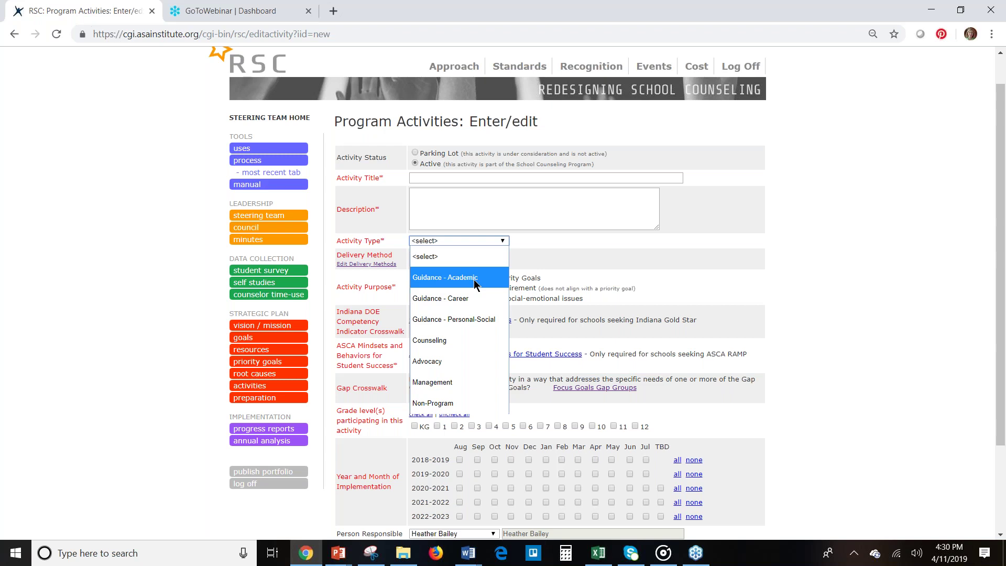
click(809, 178)
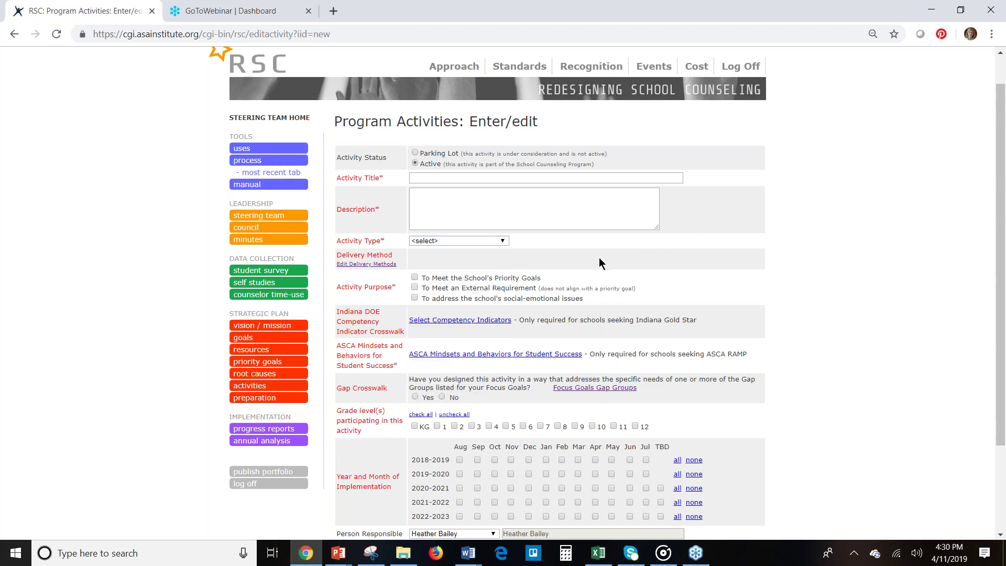
Step: Enable Counselor Delivery for 2018-2019 through 2022-2023 in the delivery methods, save, and return to the refreshed new activity form
click(388, 265)
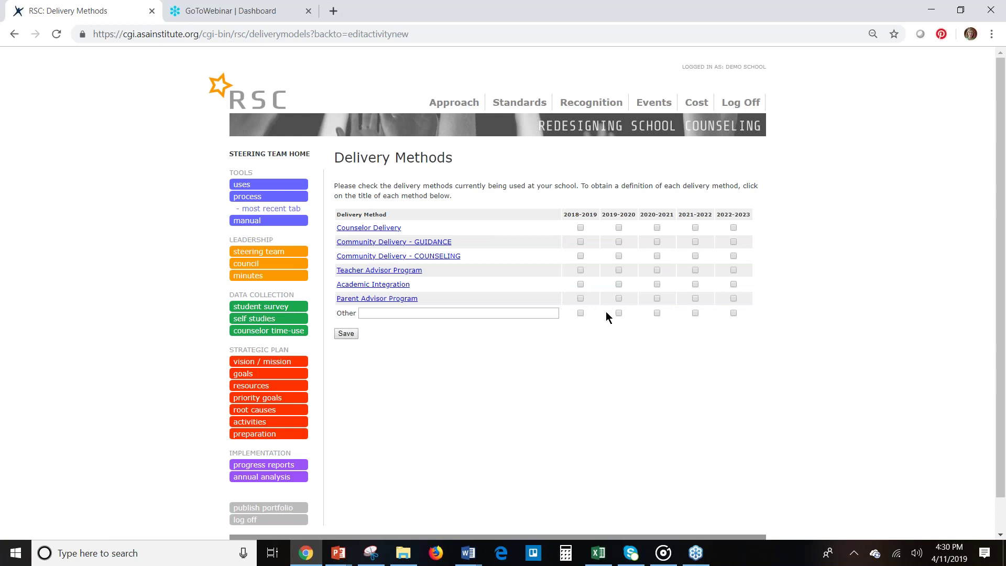
click(580, 227)
click(695, 229)
click(734, 228)
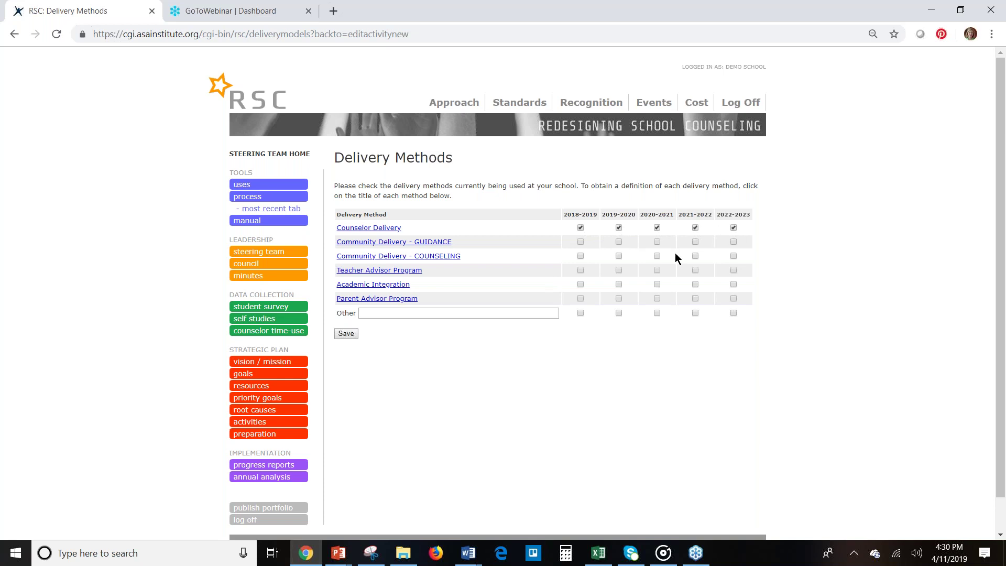
click(346, 335)
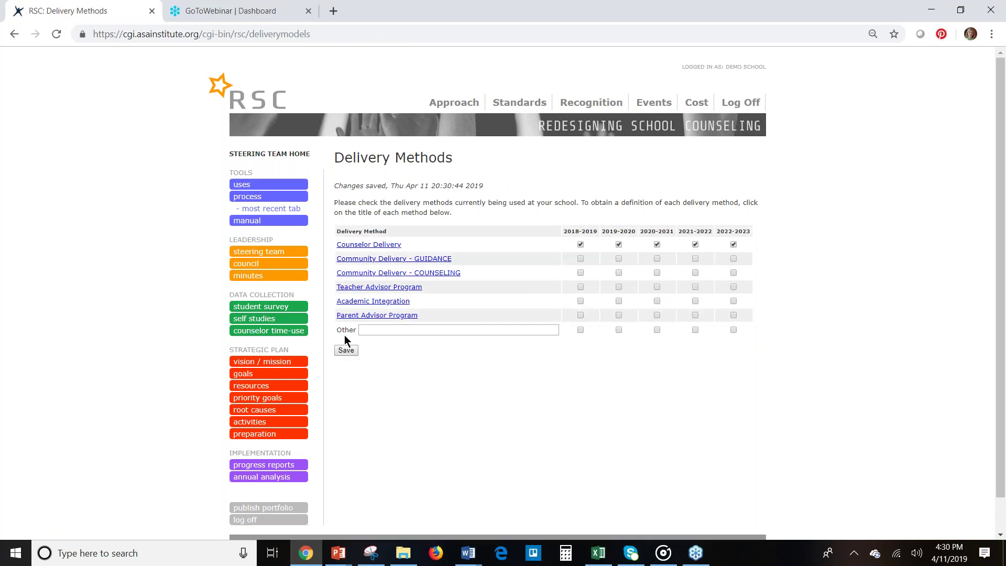
click(13, 36)
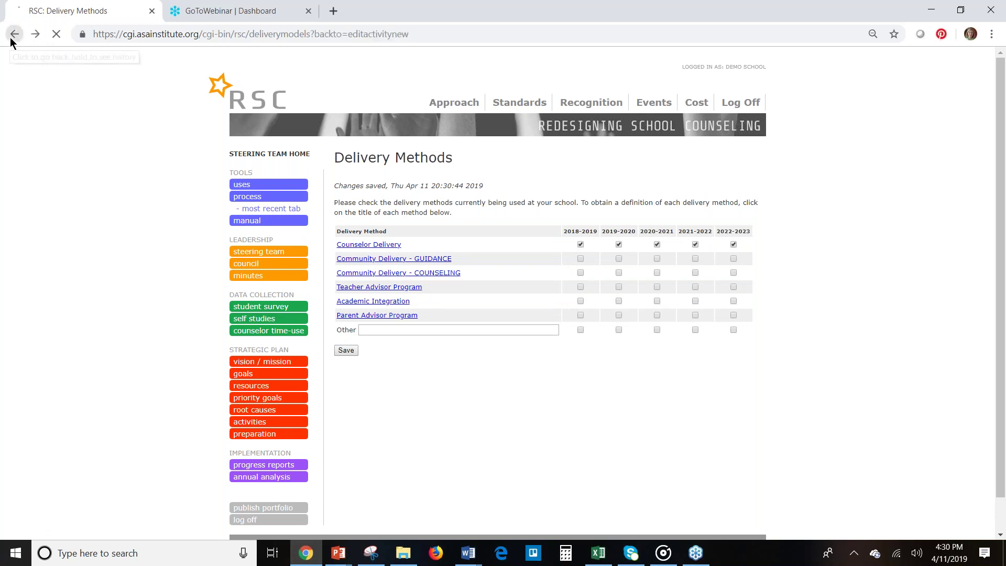
click(15, 34)
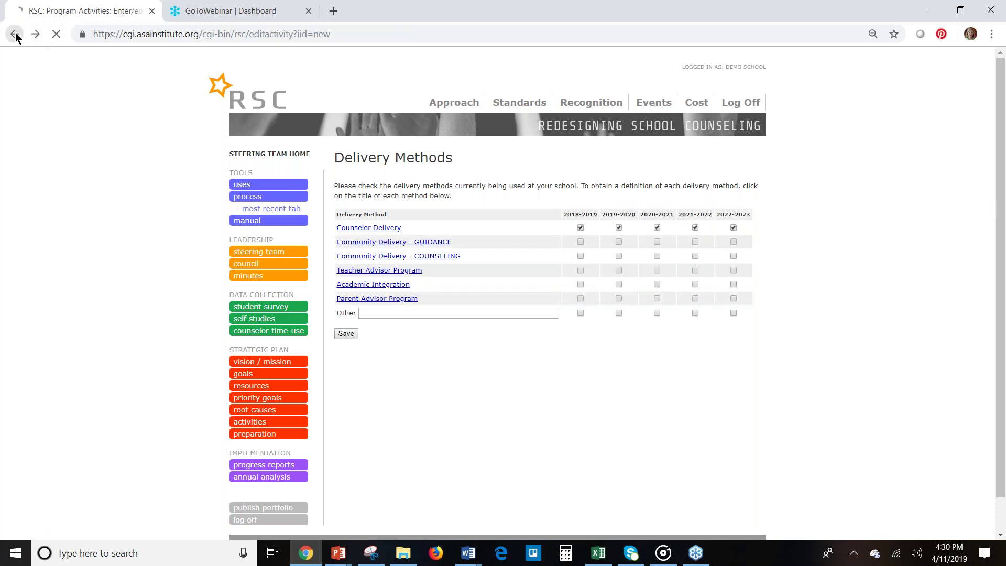
click(55, 36)
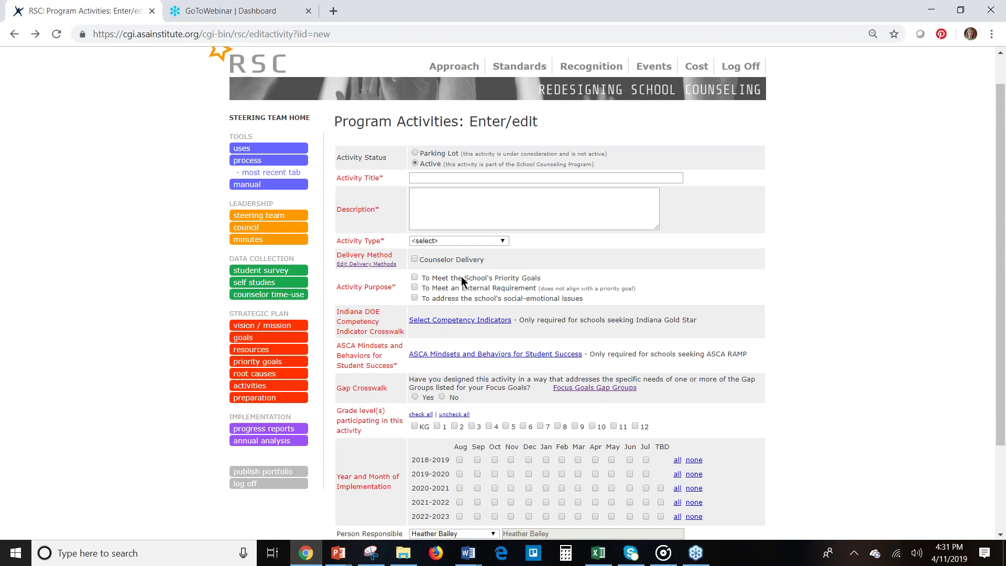
Step: Set the activity's purpose to priority goals and an external requirement, choosing Indiana 21st Century Scholars - Scholars Success Program
click(414, 278)
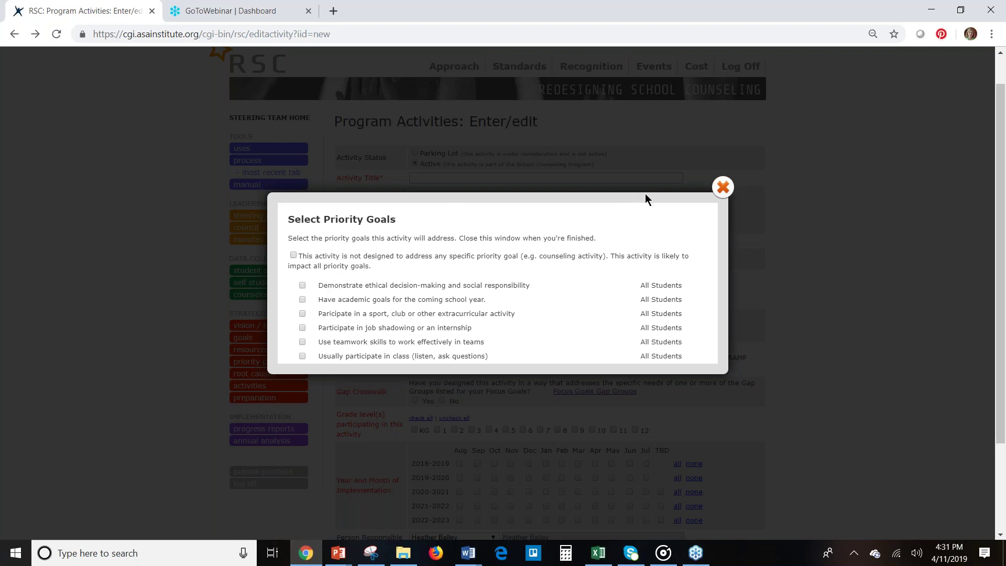
click(724, 187)
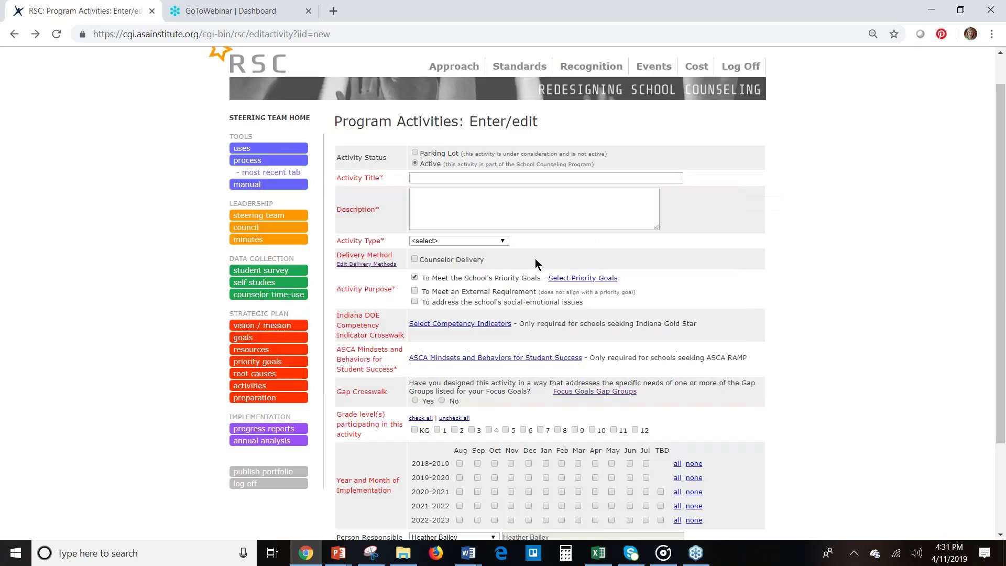
click(415, 292)
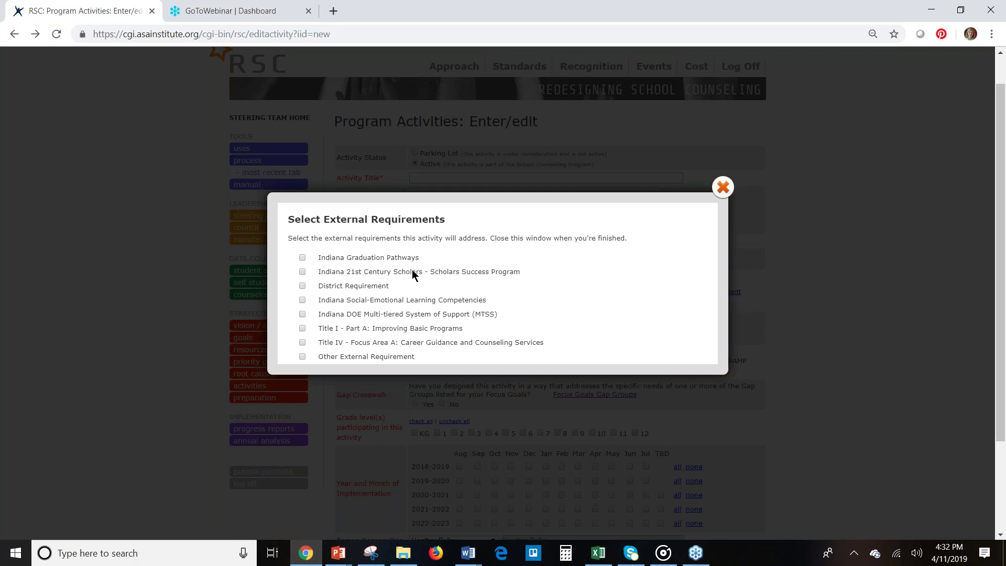
click(302, 272)
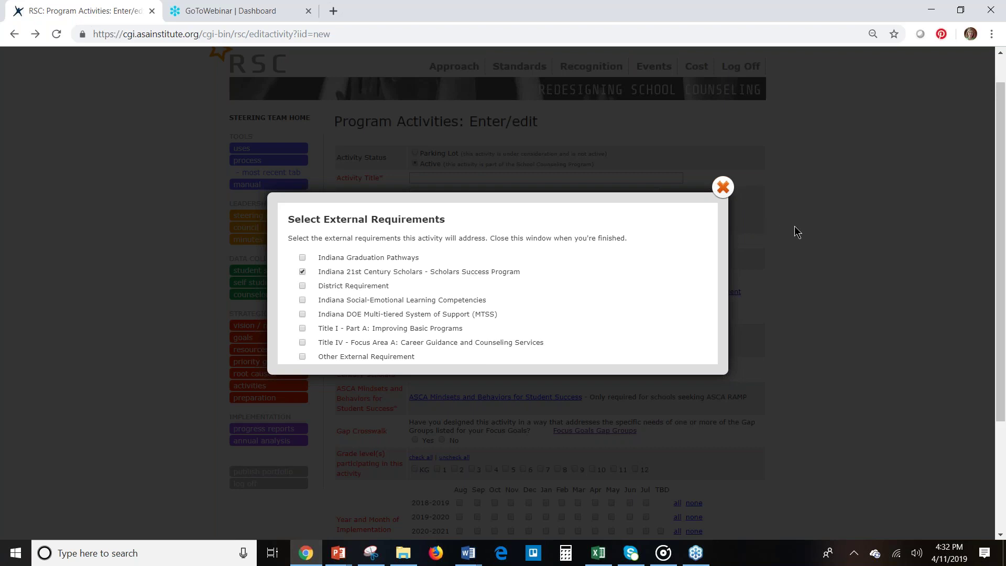
click(820, 241)
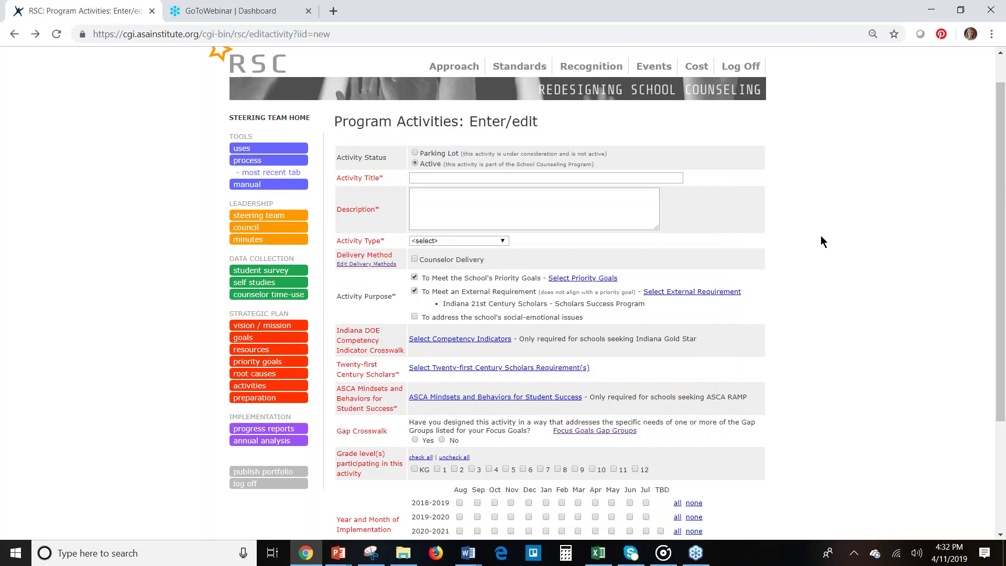
Step: Add the school's social-emotional issues to the activity's purposes and close the issue selection
drag(338, 362, 399, 376)
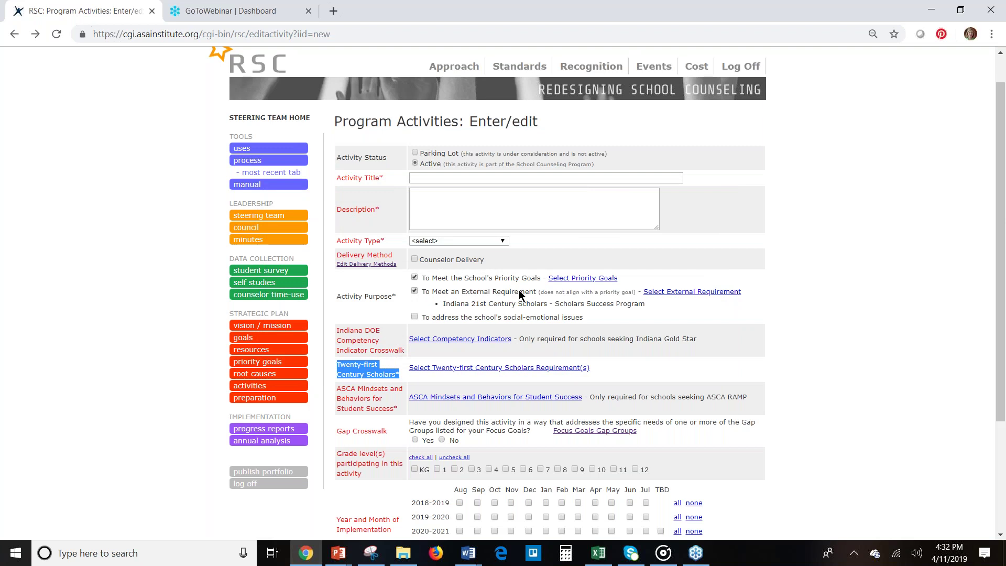
click(878, 187)
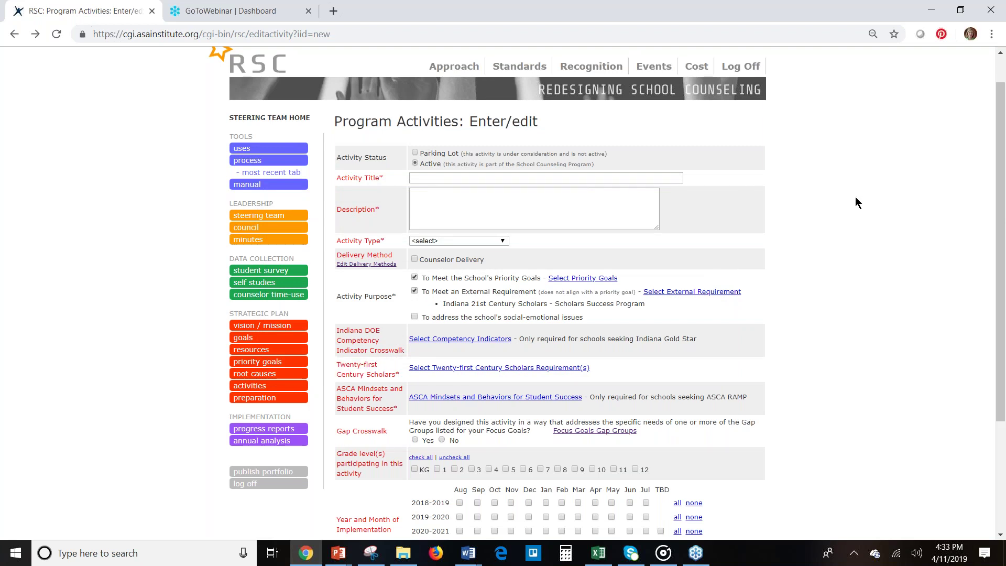
drag(445, 304, 577, 305)
click(873, 215)
click(415, 317)
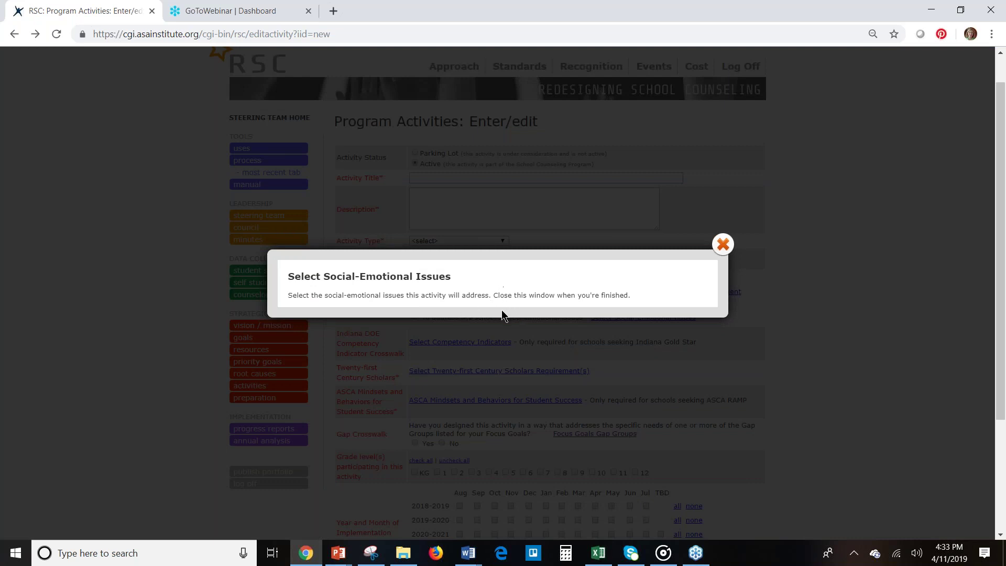
click(724, 244)
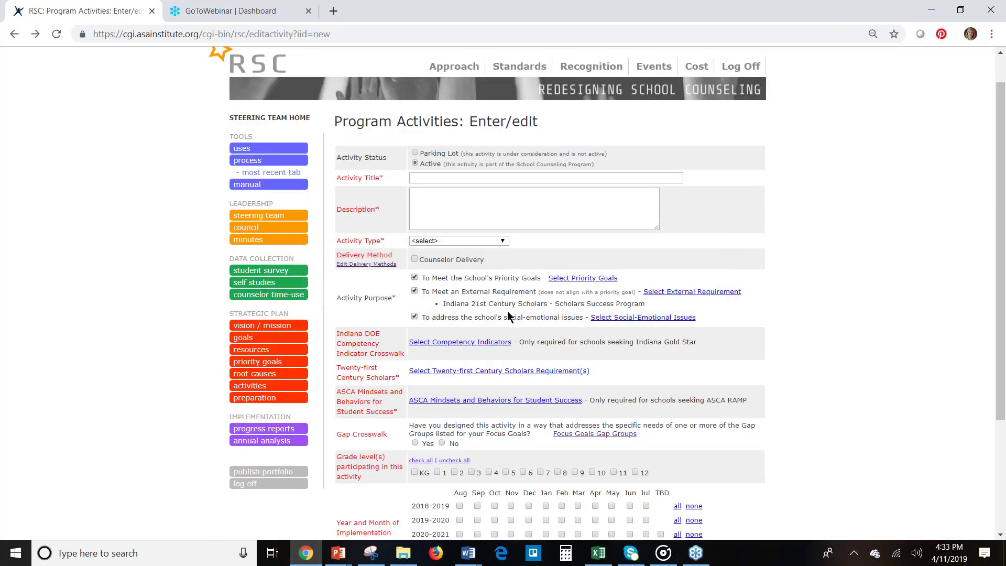
Step: Browse the selectable Indiana DOE competency indicators for the activity and close the list without choosing any
scroll(1001, 173, down, 2)
scroll(1002, 304, down, 2)
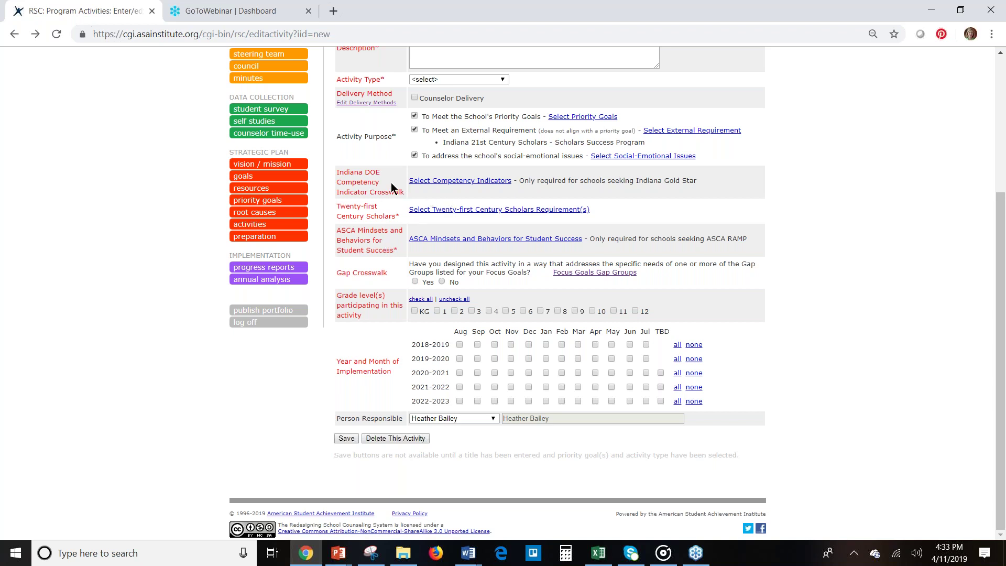
click(456, 183)
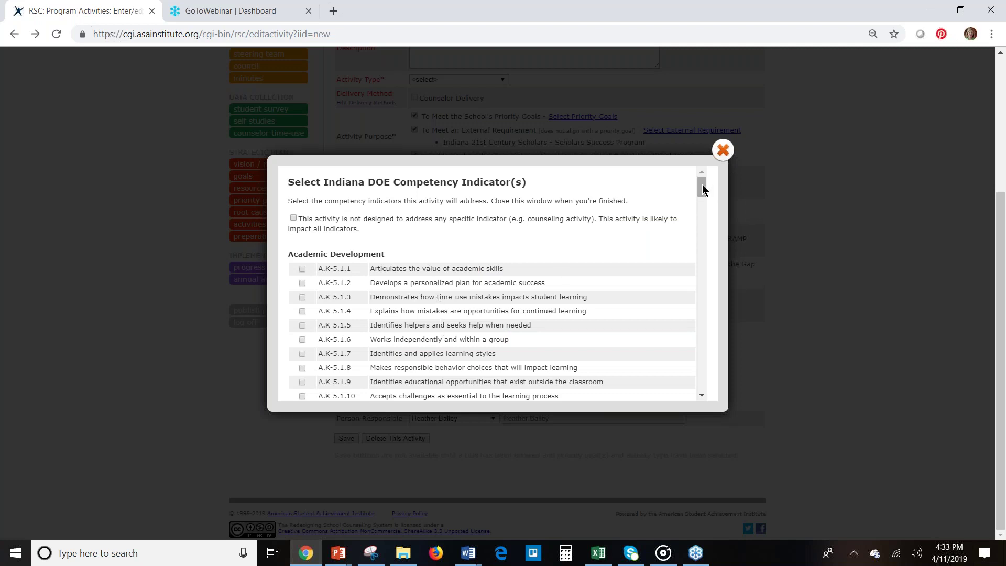
mouse_move(702, 185)
mouse_down()
mouse_move(711, 275)
mouse_move(703, 372)
mouse_move(697, 186)
mouse_up()
scroll(701, 203, down, 1)
scroll(702, 204, down, 5)
scroll(681, 209, up, 8)
click(723, 150)
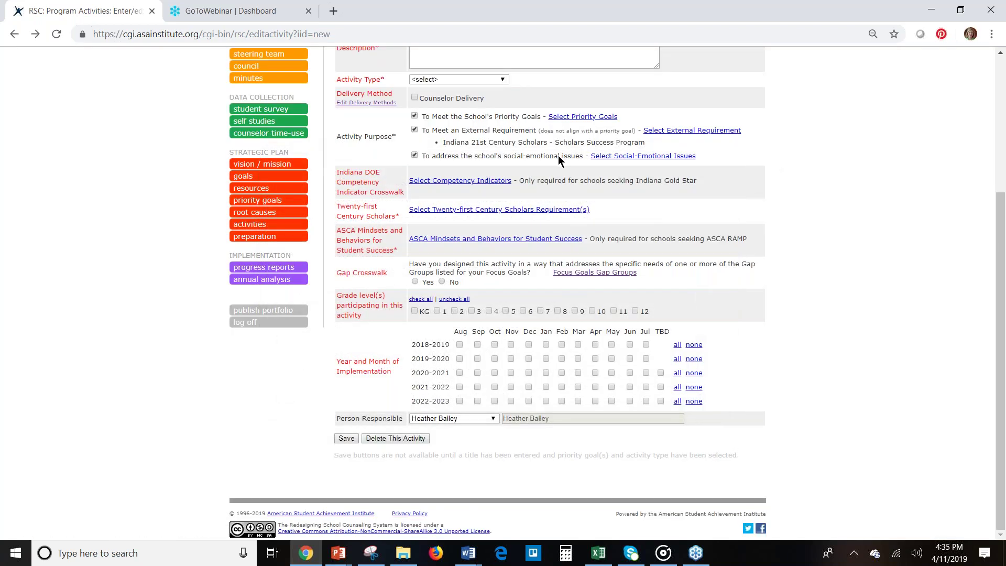
Step: Review the ASCA mindsets and behaviors list and the Focus Goal Gap Groups page, returning to the new activity form
click(442, 240)
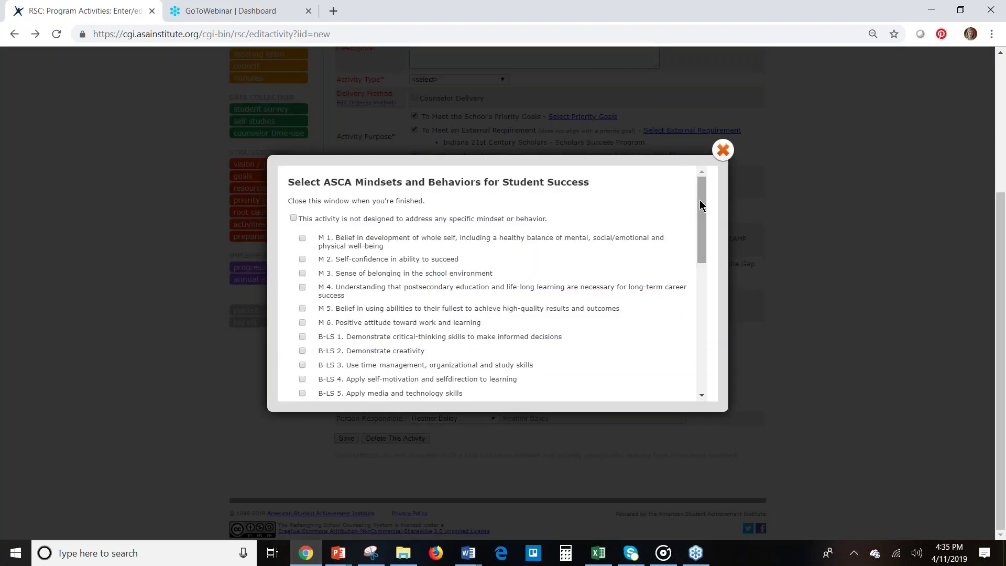
mouse_move(699, 201)
mouse_down()
mouse_move(695, 336)
mouse_move(699, 190)
mouse_up()
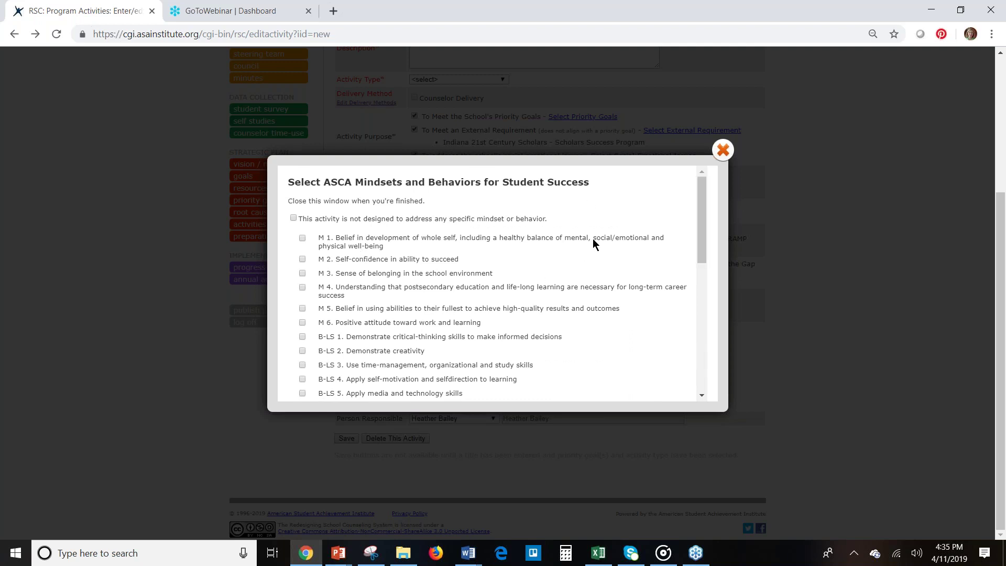
click(722, 150)
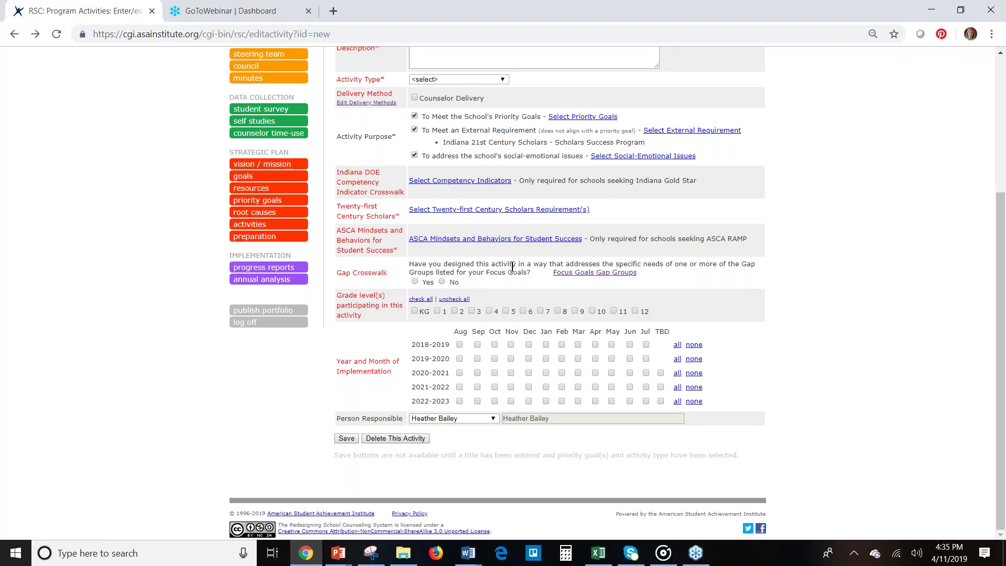
click(581, 272)
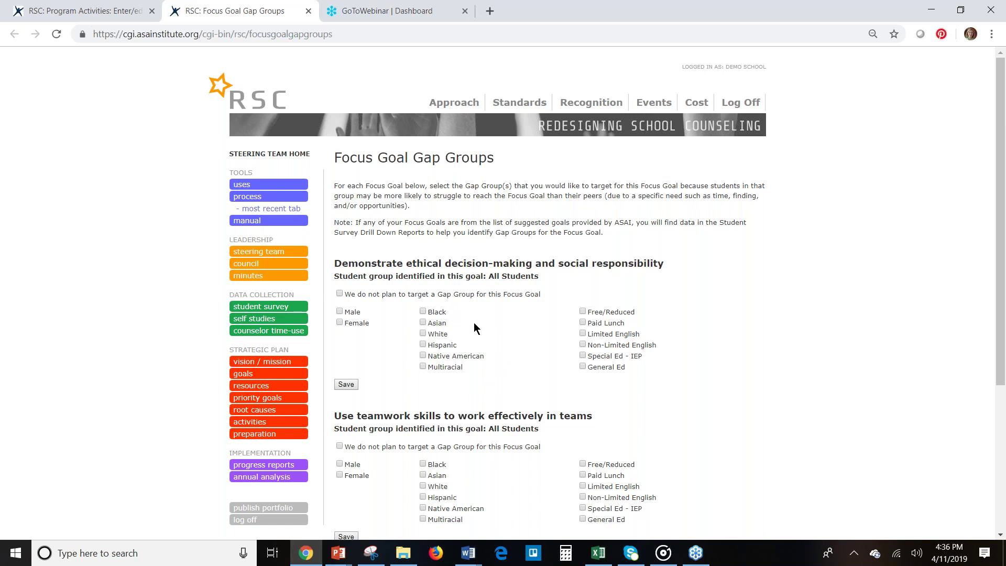
click(61, 12)
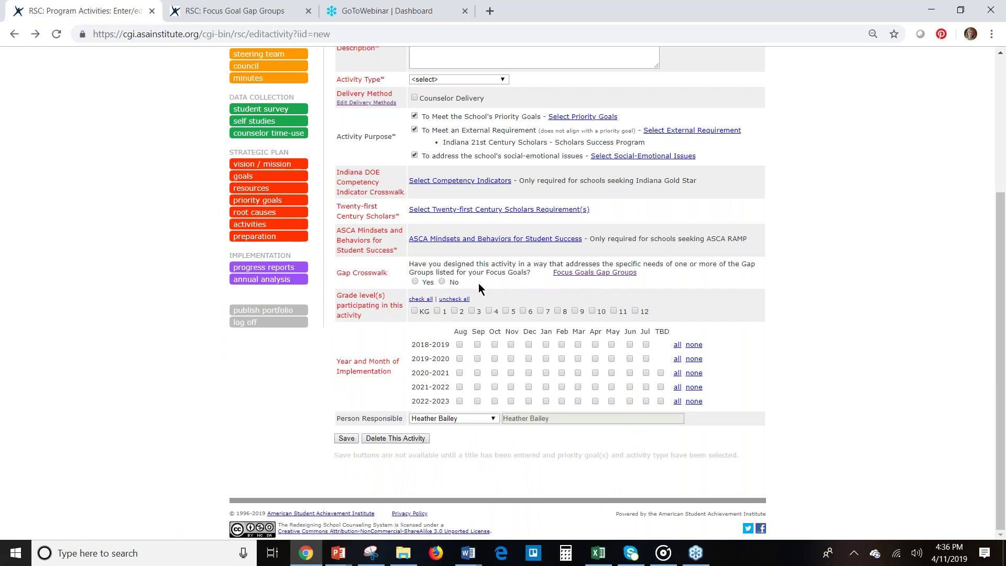
Step: Answer Yes to the Gap Crosswalk question and choose Free/Reduced as the targeted student group
click(441, 282)
click(414, 281)
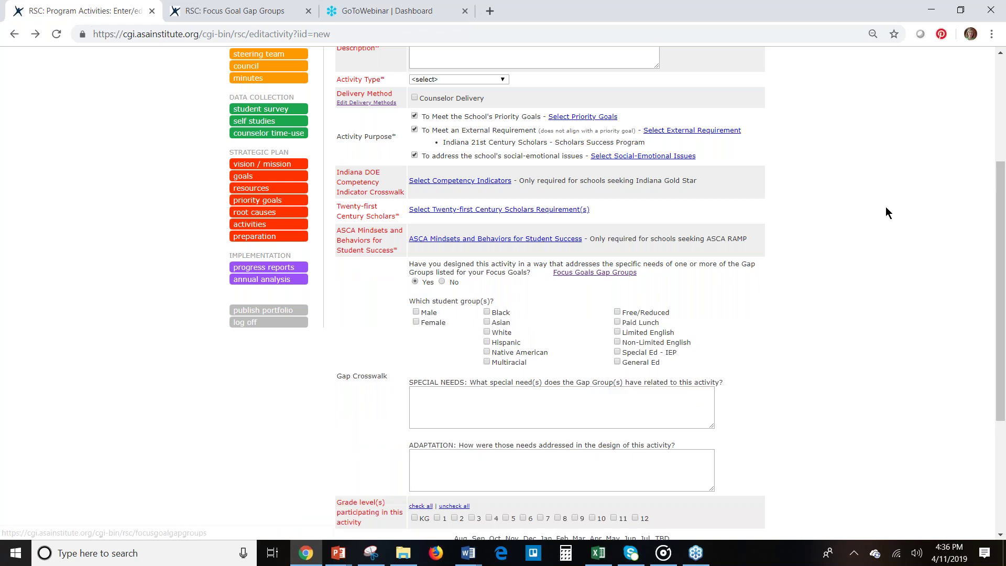
drag(1000, 186, 1003, 264)
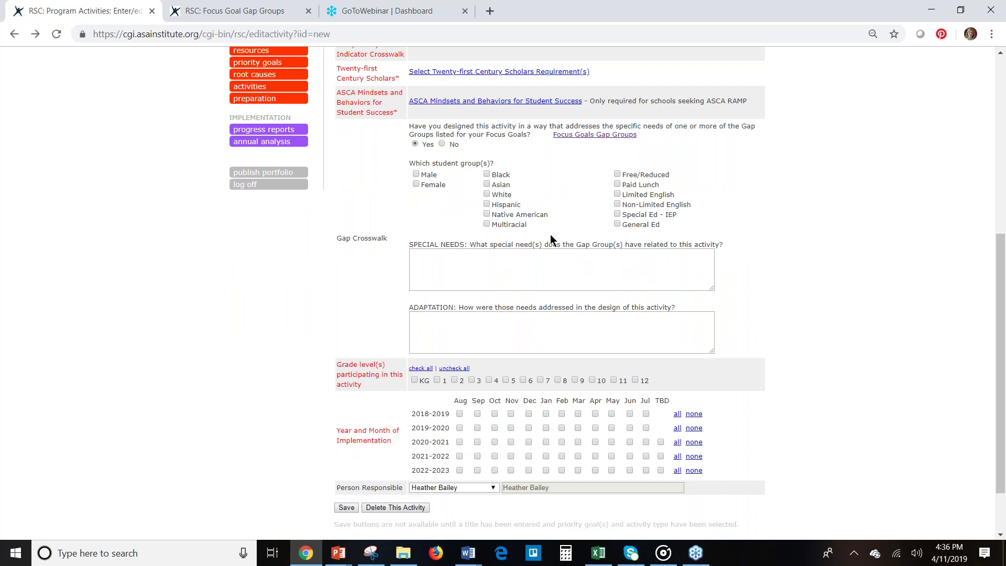
click(616, 174)
Step: Enter "Funding for testing" as the special need and "Create an AP Test Scholarship / Communicate CB resources to students" as the adaptation
click(474, 269)
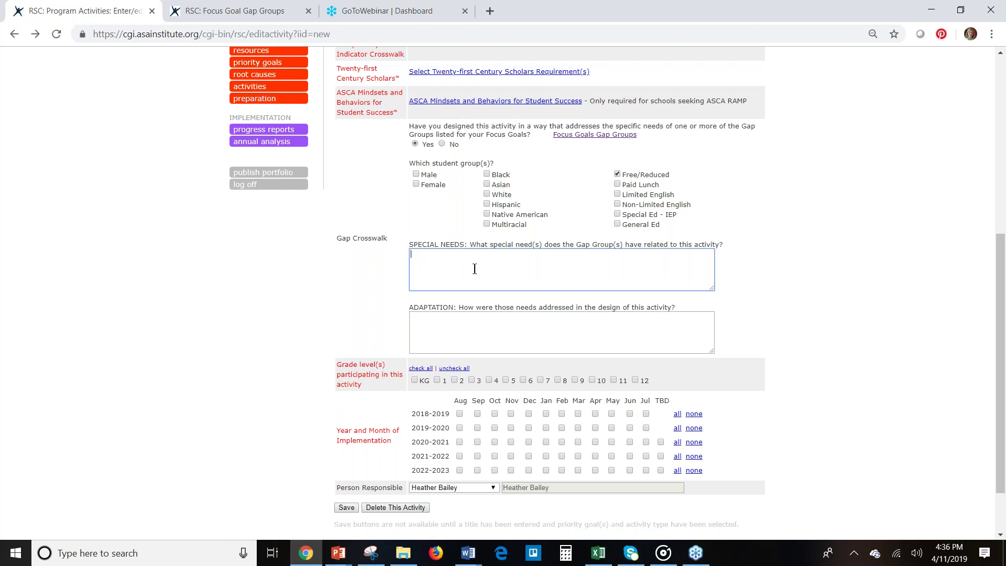
text(unding for testing)
click(462, 327)
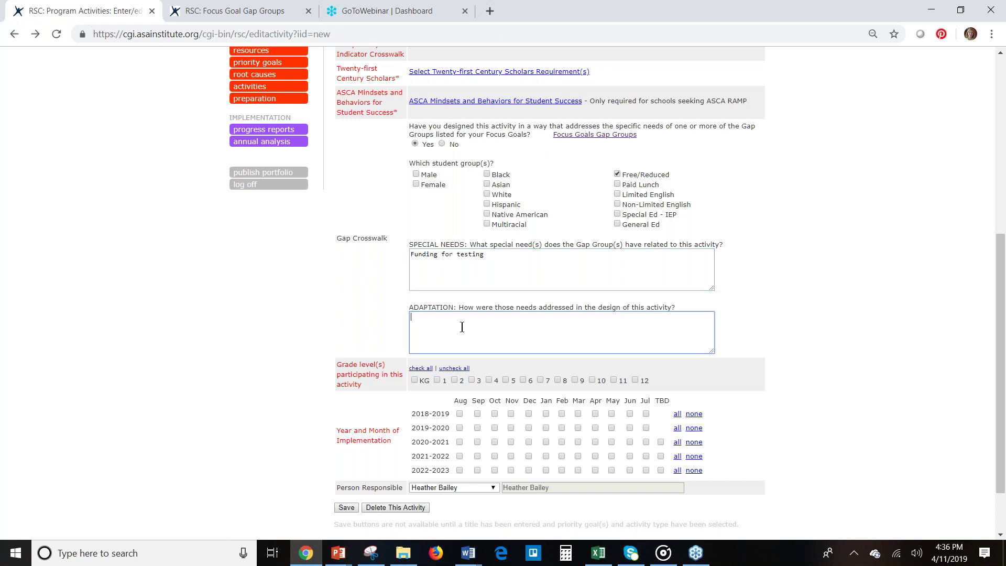
text(Create an AP Test Scholarship / Communicate CB resources to students)
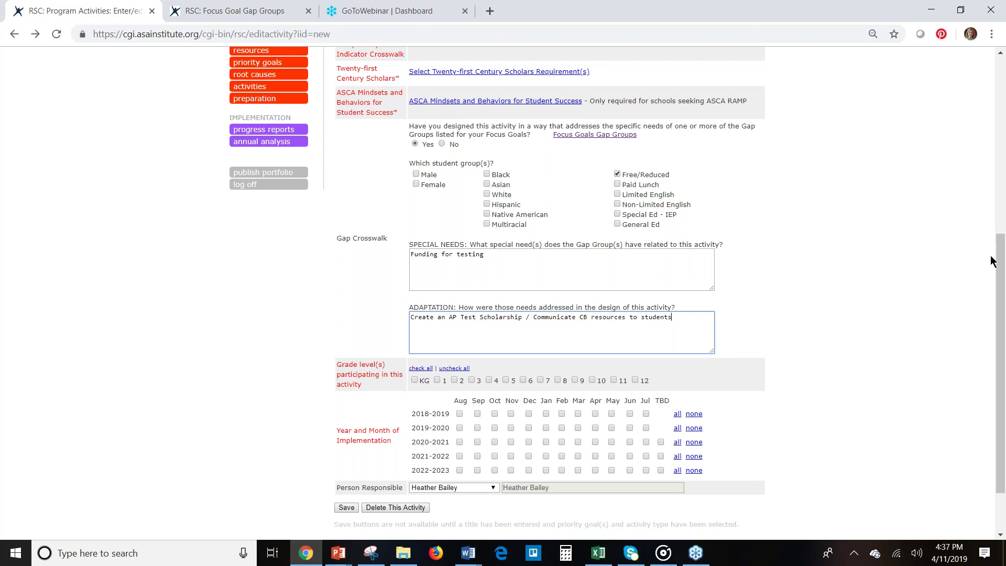
Step: Mark implementation as TBD for 2020-2021, 2021-2022 and 2022-2023, and set the person responsible to "Someone not listed here"
drag(999, 262, 999, 297)
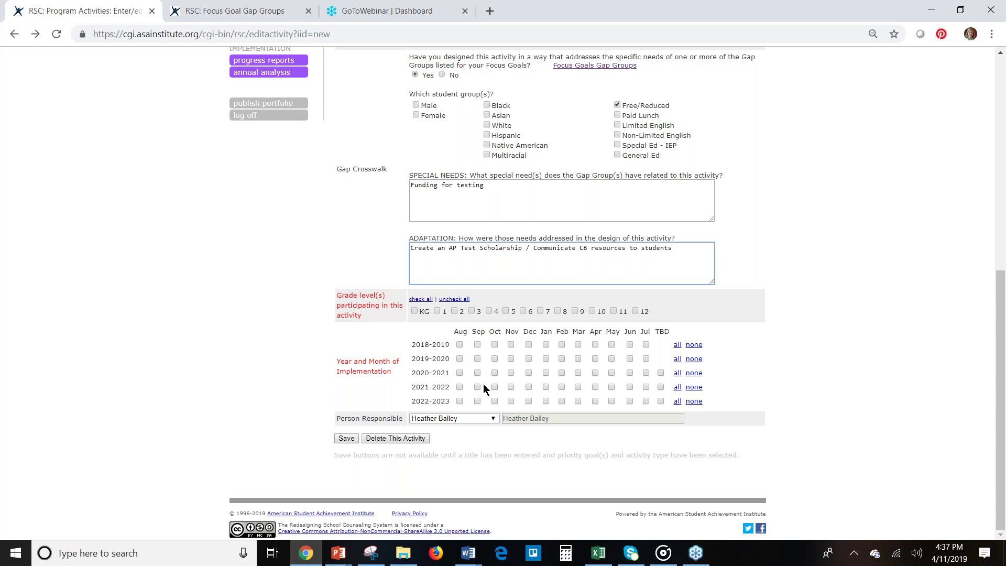
click(660, 372)
click(661, 386)
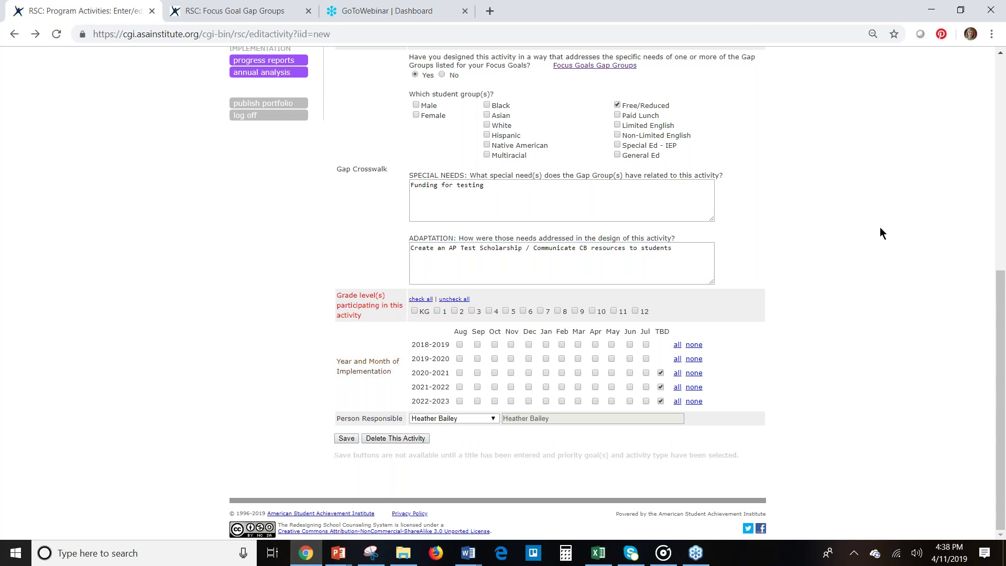
click(494, 418)
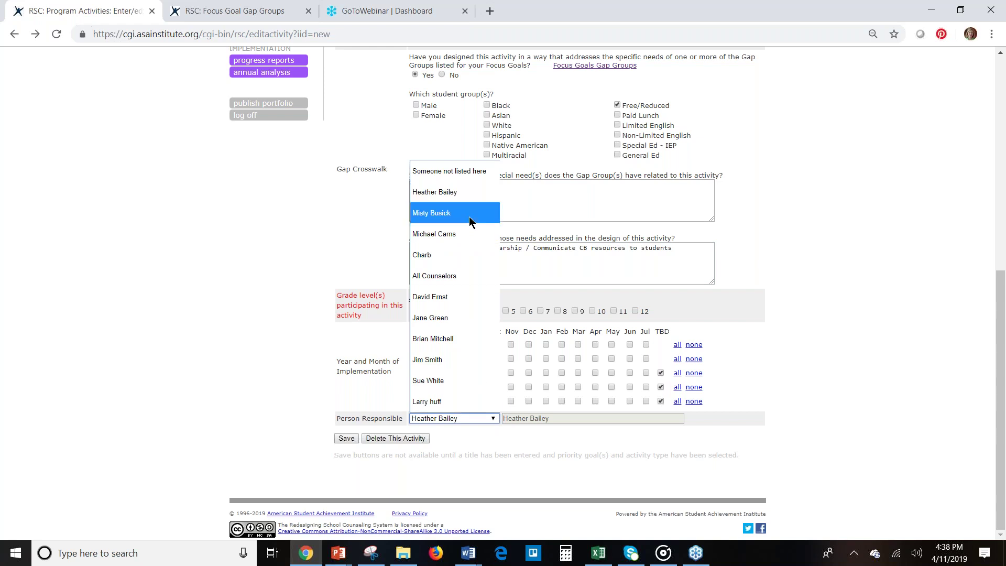
click(453, 172)
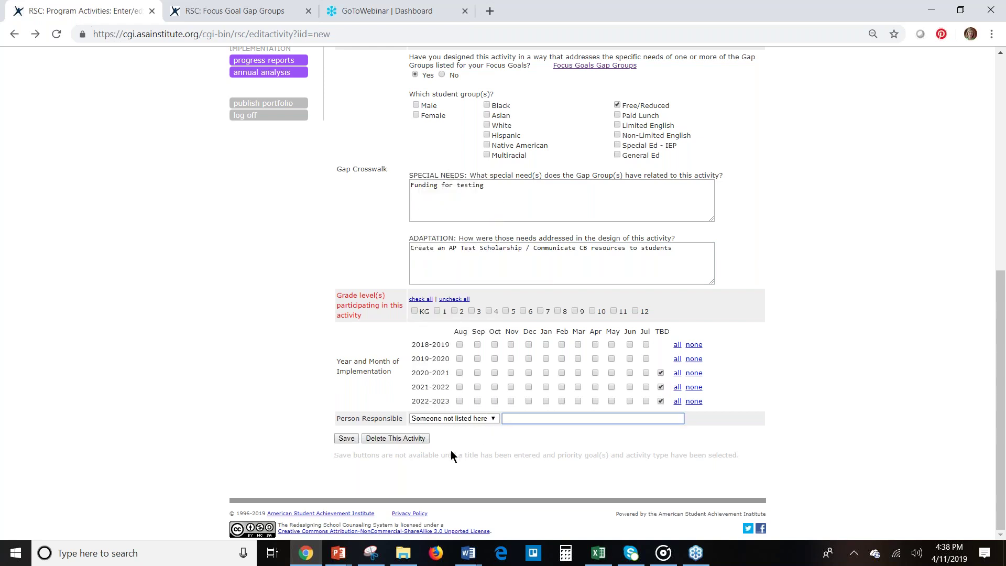
Step: Leave the activity form for the process checklist and open the Council Meeting 5 tools for exploring school counseling activities
drag(1001, 339, 1001, 123)
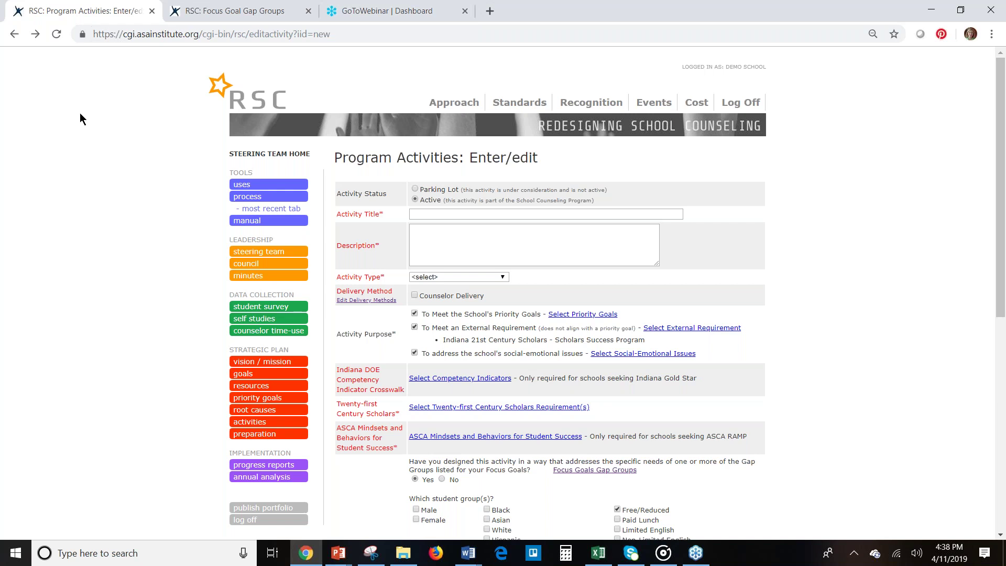
click(14, 36)
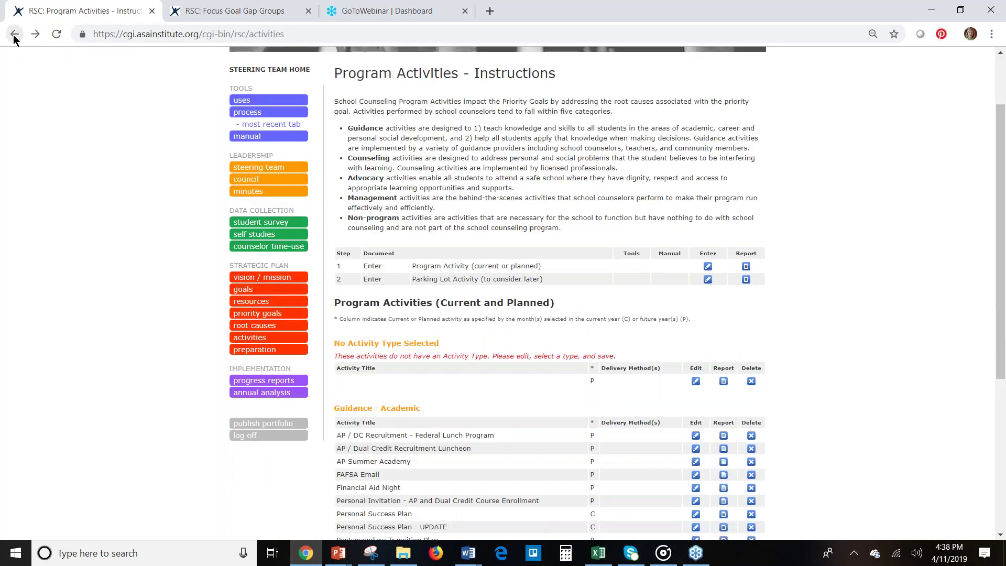
click(14, 34)
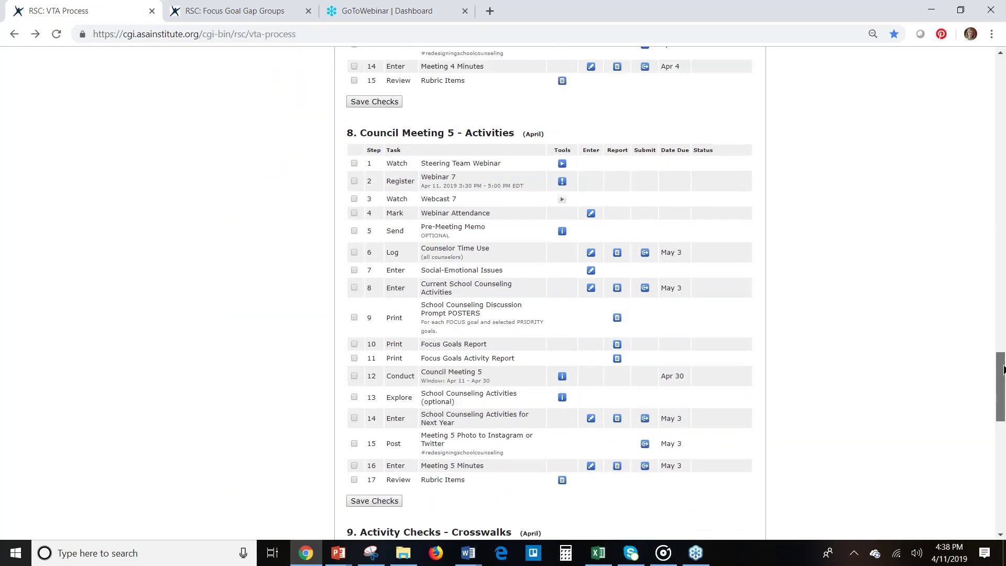
drag(1002, 369, 1001, 387)
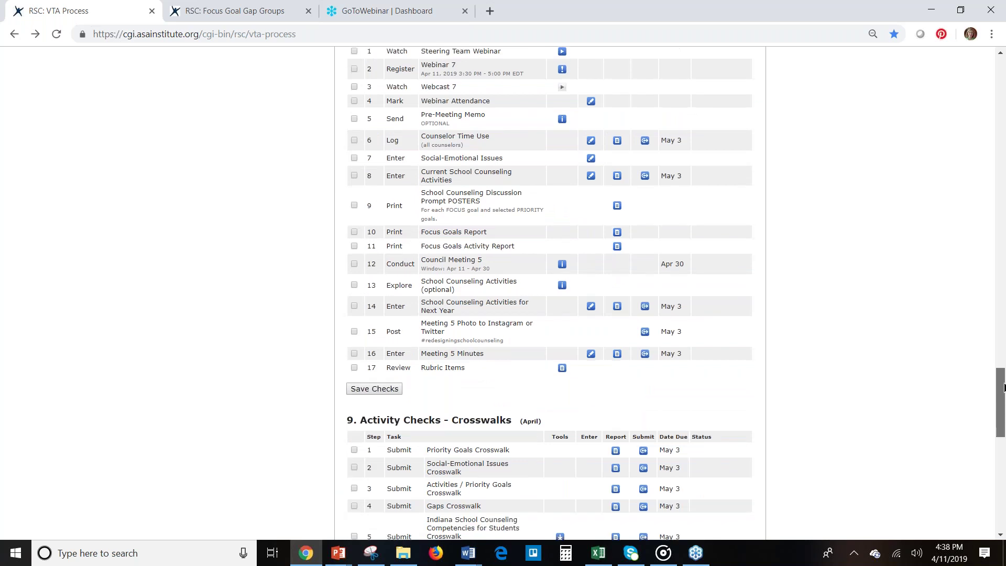
mouse_move(1001, 387)
mouse_down()
mouse_move(1001, 361)
mouse_move(1002, 384)
mouse_up()
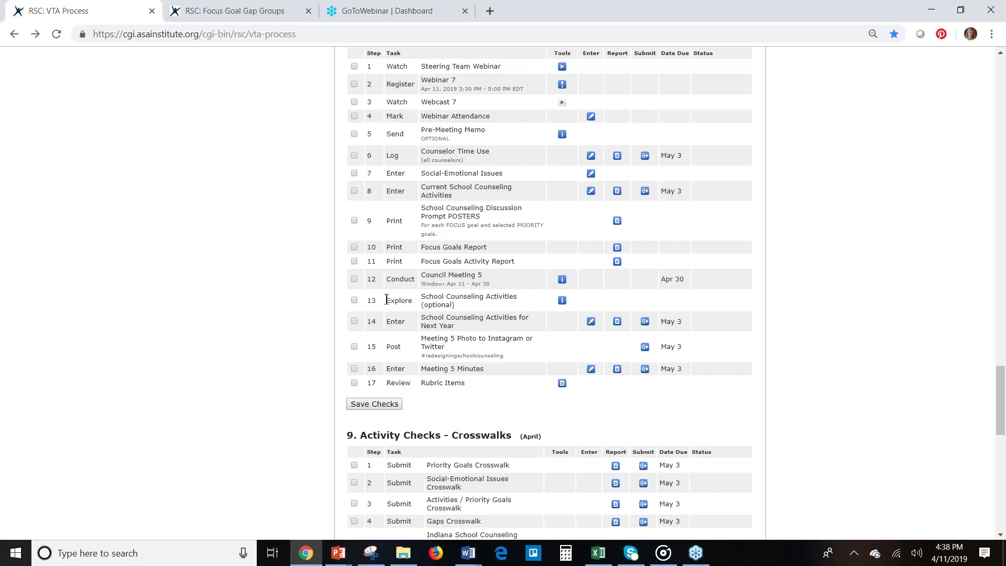
drag(386, 299, 525, 299)
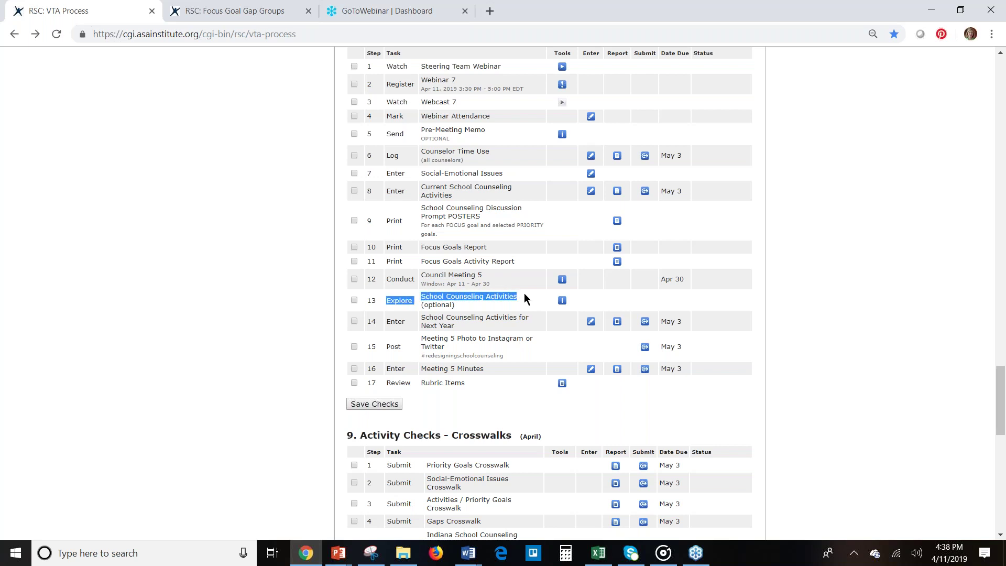
click(562, 302)
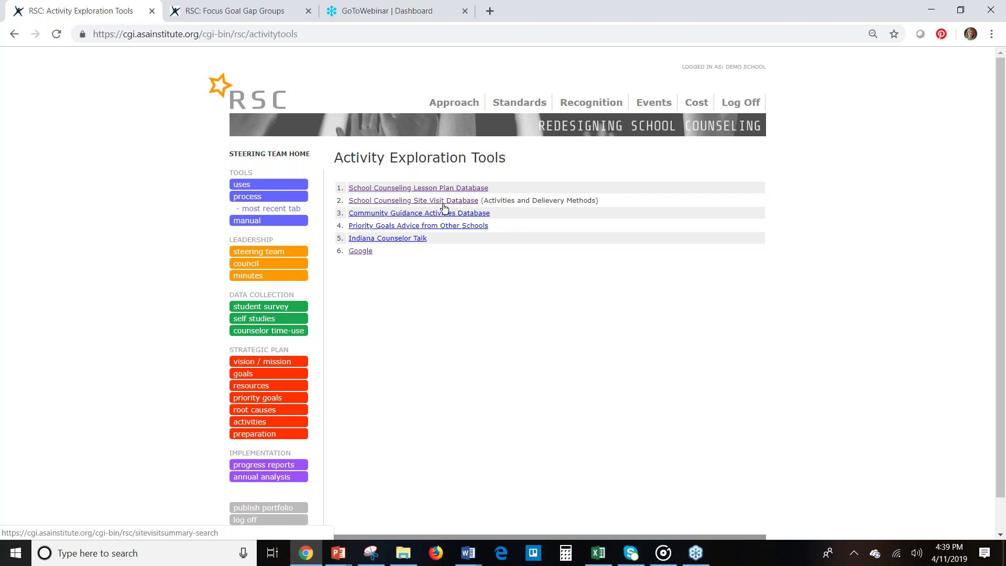
Step: View other schools' advice report for "Demonstrate ethical decision-making and social responsibility" and return to the activity exploration tools
click(388, 229)
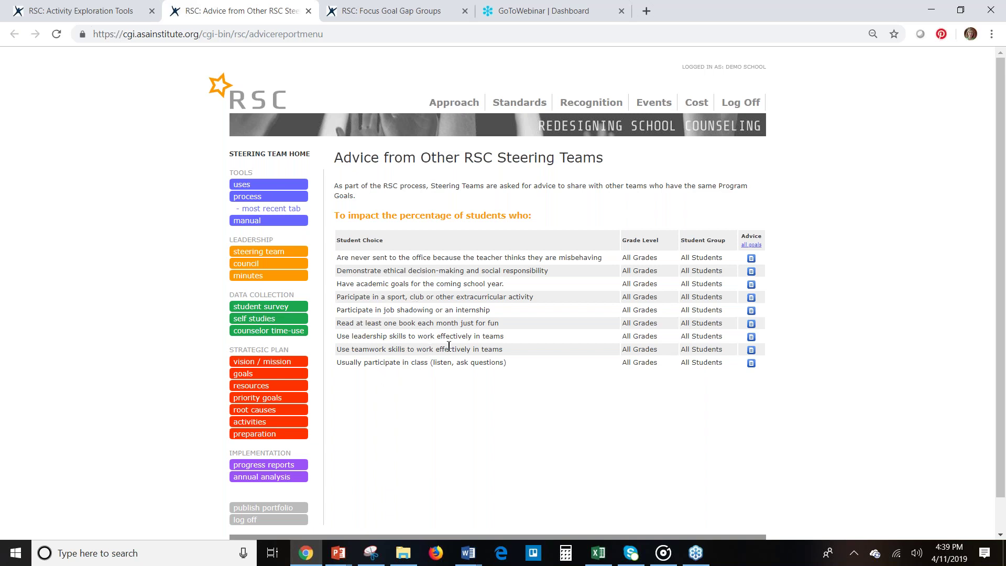
click(751, 271)
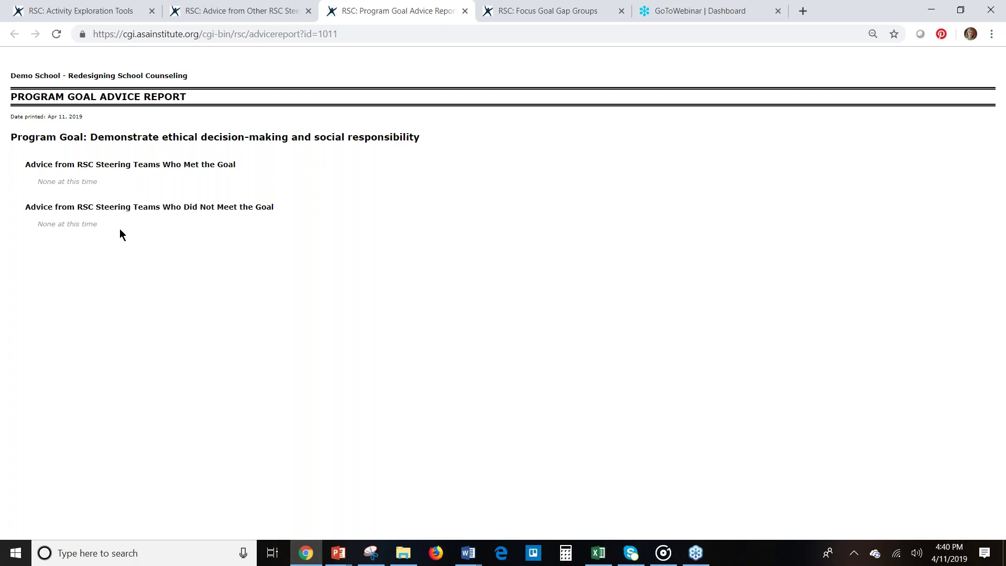
click(100, 14)
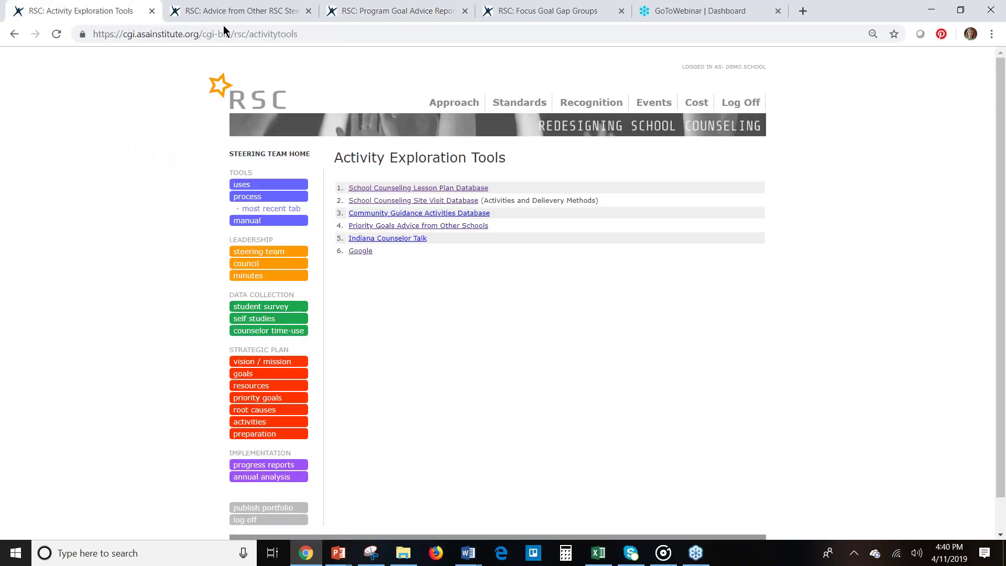
Step: Search the School Counseling Lesson Plan Database for plans with "FAFSA" in the title or summary
click(415, 191)
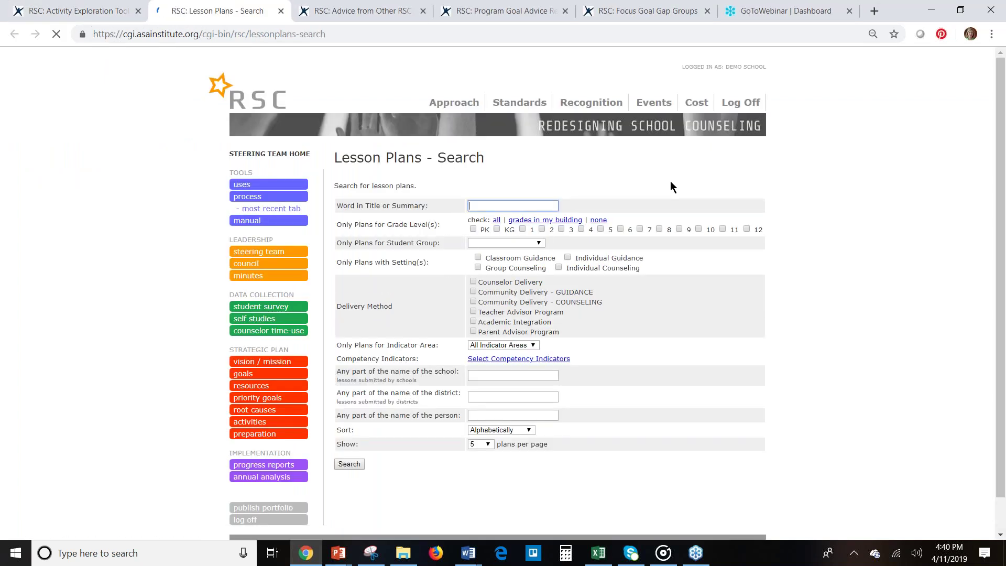
drag(1003, 112, 1003, 165)
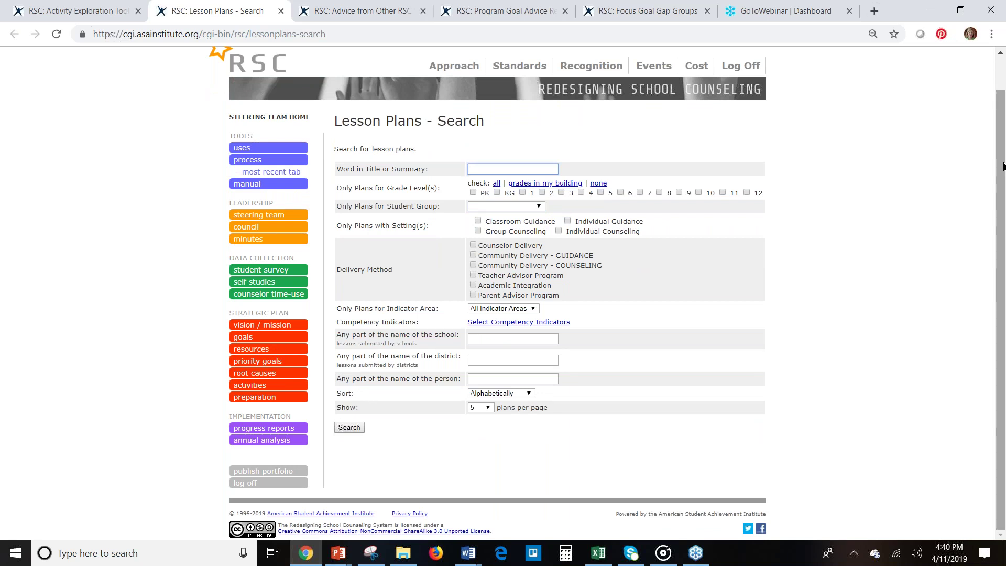
text(g)
key(BackSpace)
text(FAFSA)
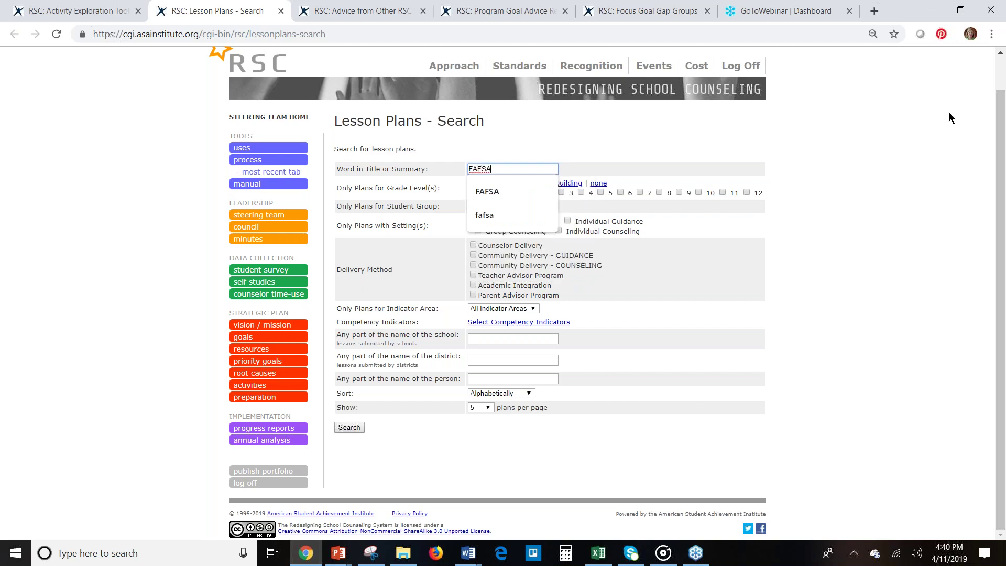
click(918, 137)
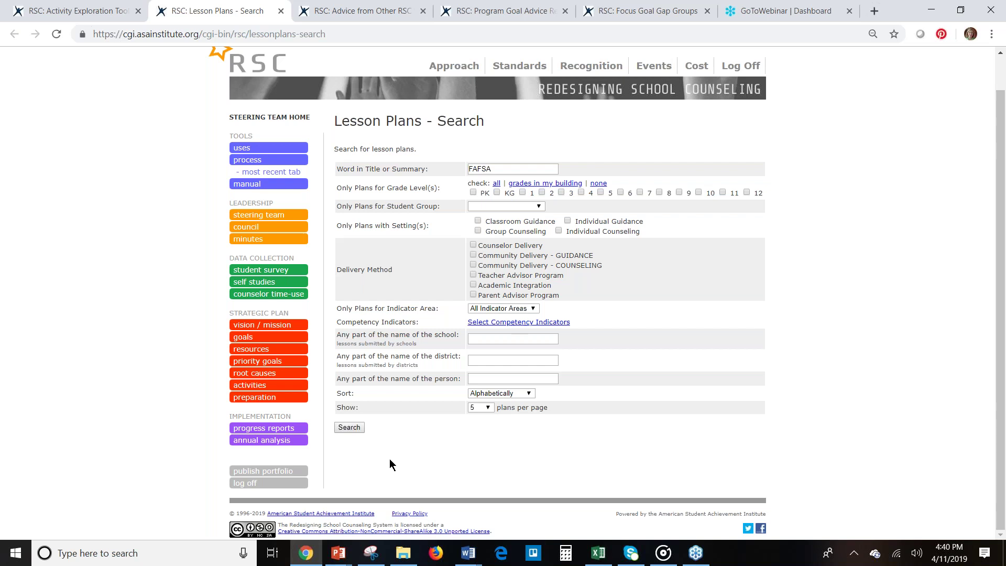
click(350, 428)
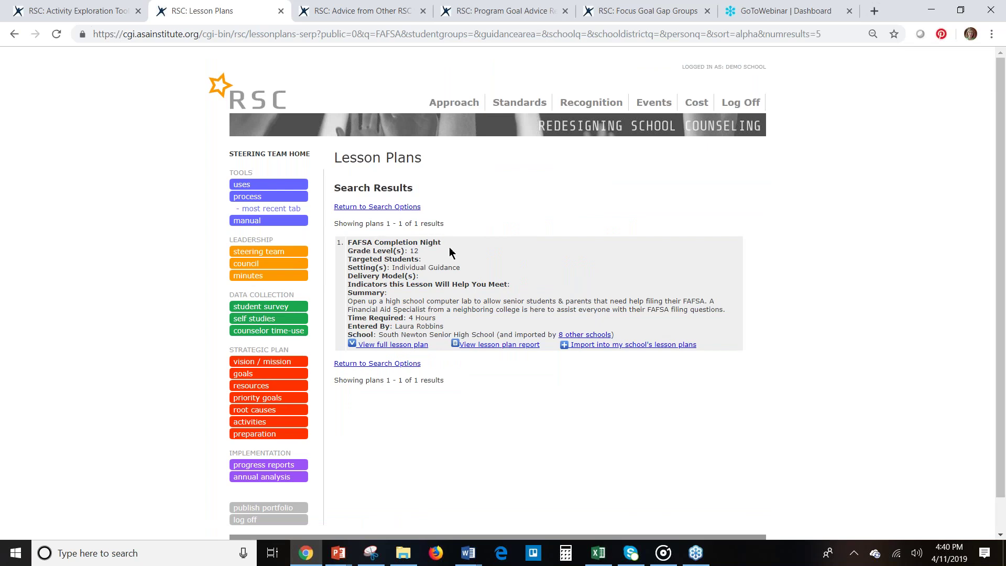
Step: Examine the FAFSA Completion Night plan's submitting school, author and the other schools that imported it
drag(379, 334, 492, 334)
click(520, 376)
drag(615, 334, 557, 334)
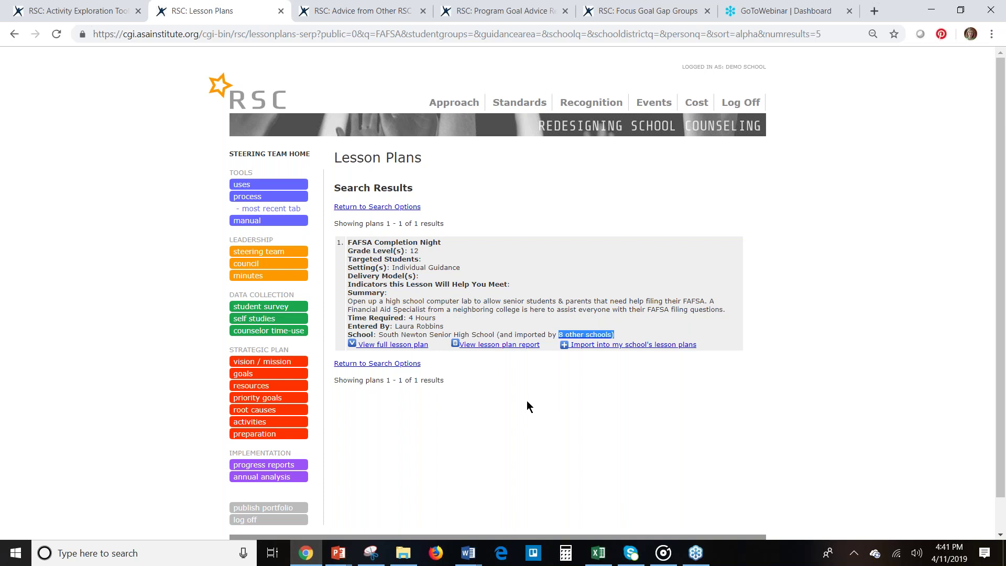
click(469, 377)
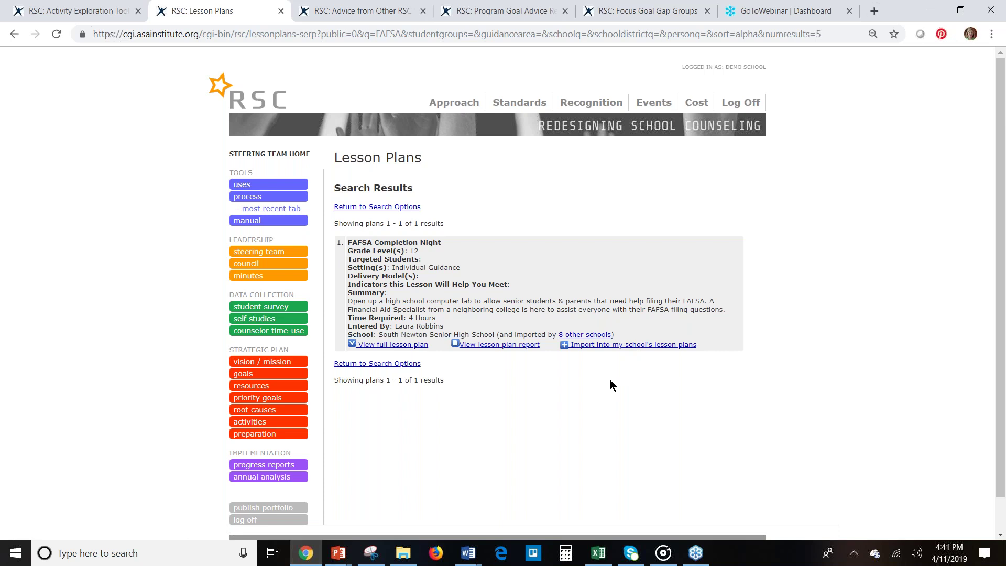
drag(395, 326, 443, 326)
click(619, 332)
drag(619, 332, 558, 334)
click(548, 304)
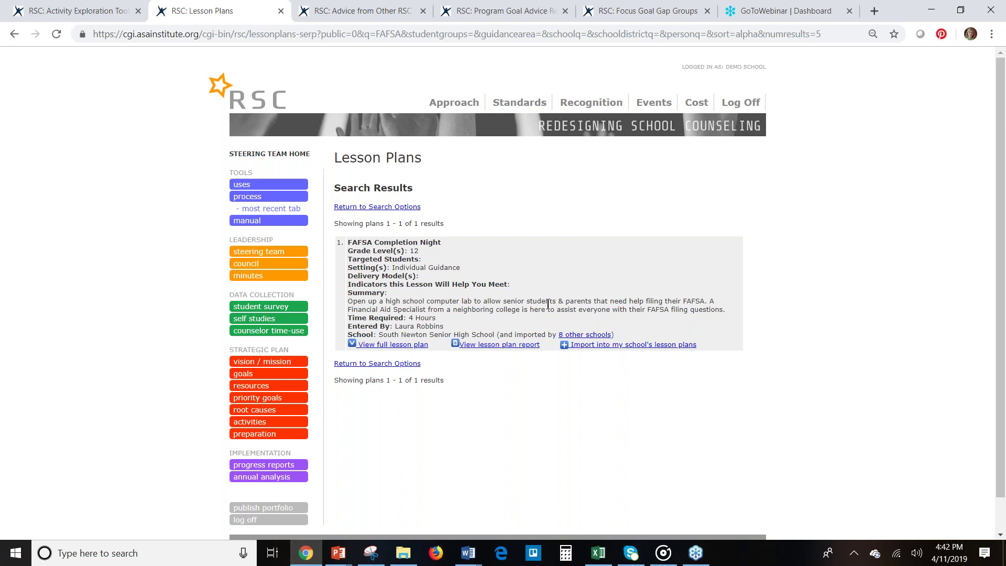